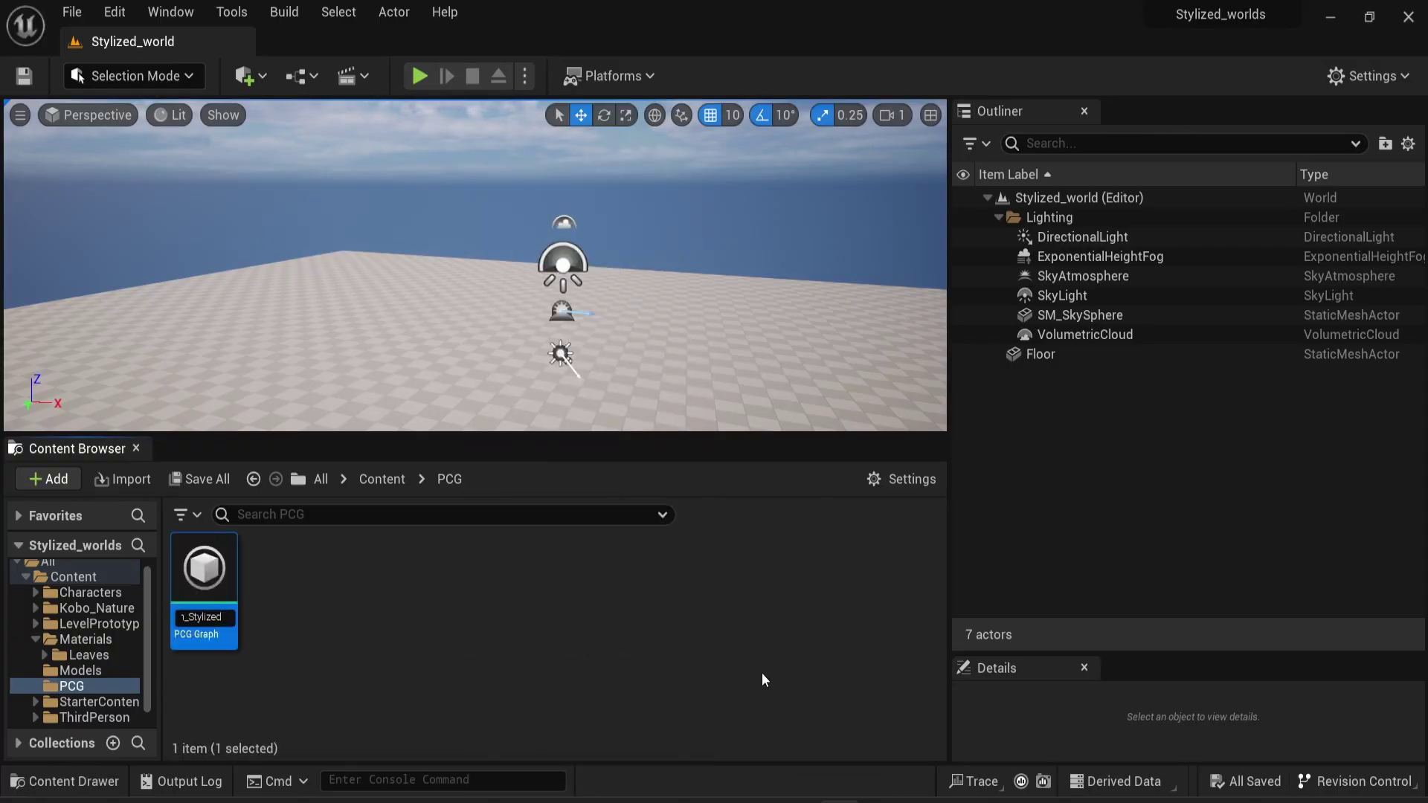
- Name the graph PCG_Graph_Stylized, create a new Landscape, and select the Floor actor
key("Return")
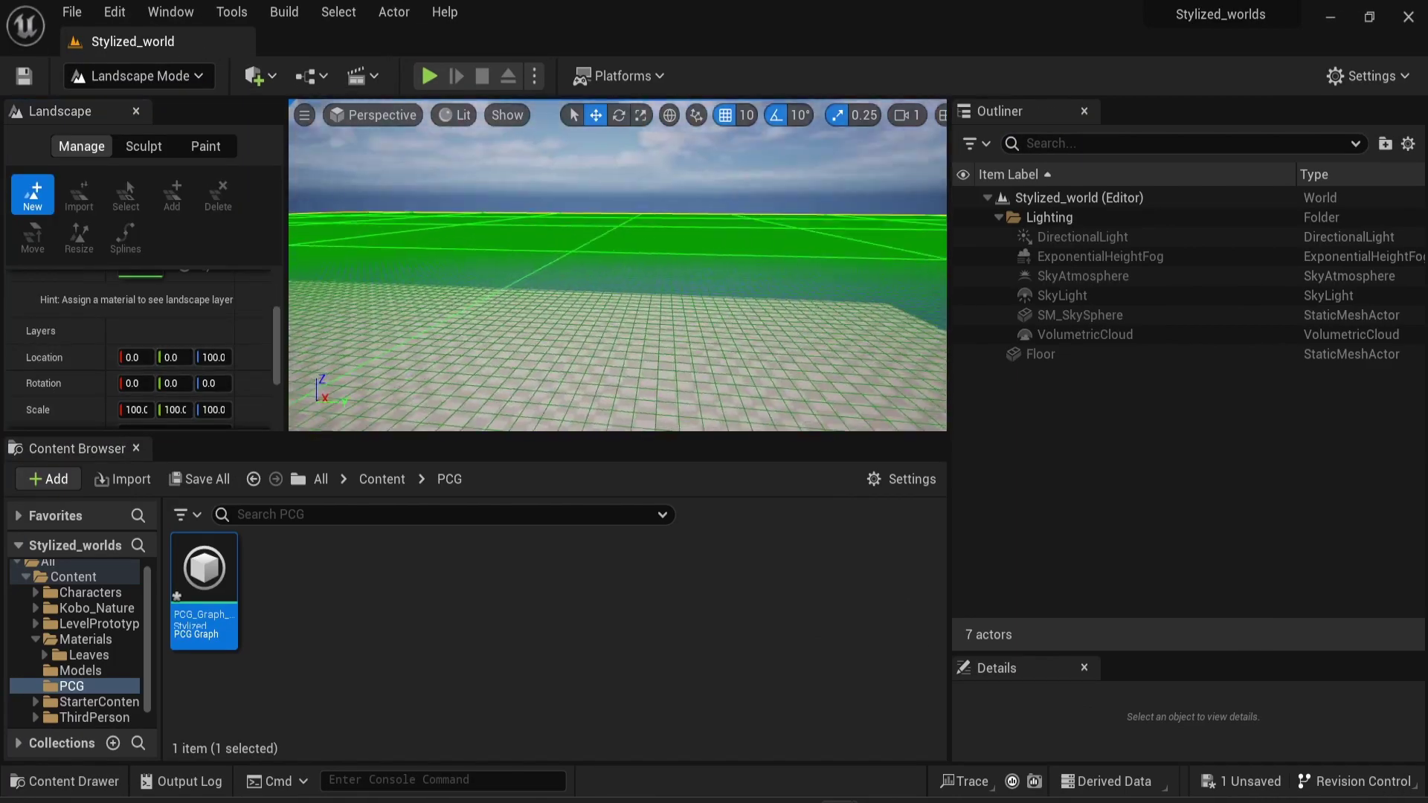
scroll(194, 422, "down", 2)
left_click(195, 416)
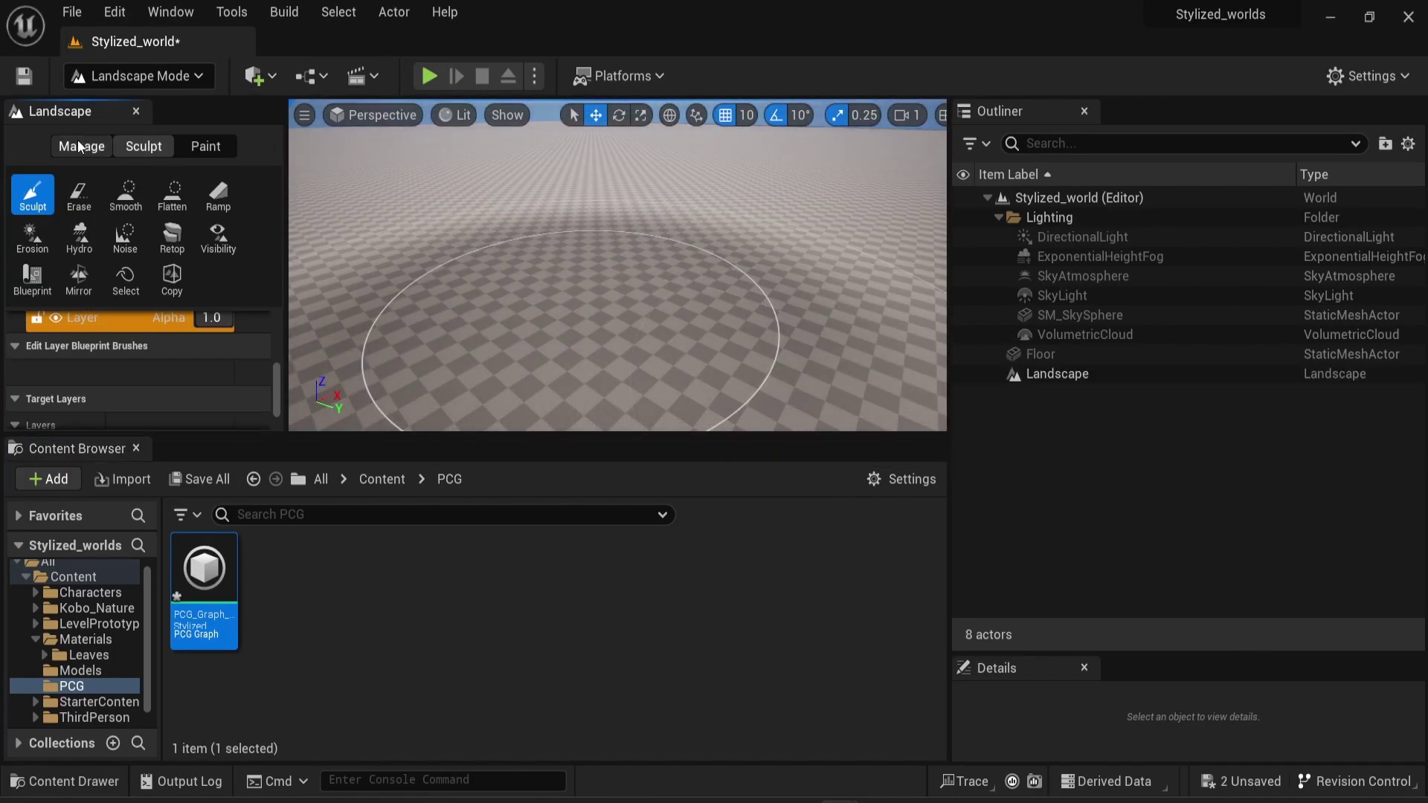
key("shift+1")
left_click(1065, 355)
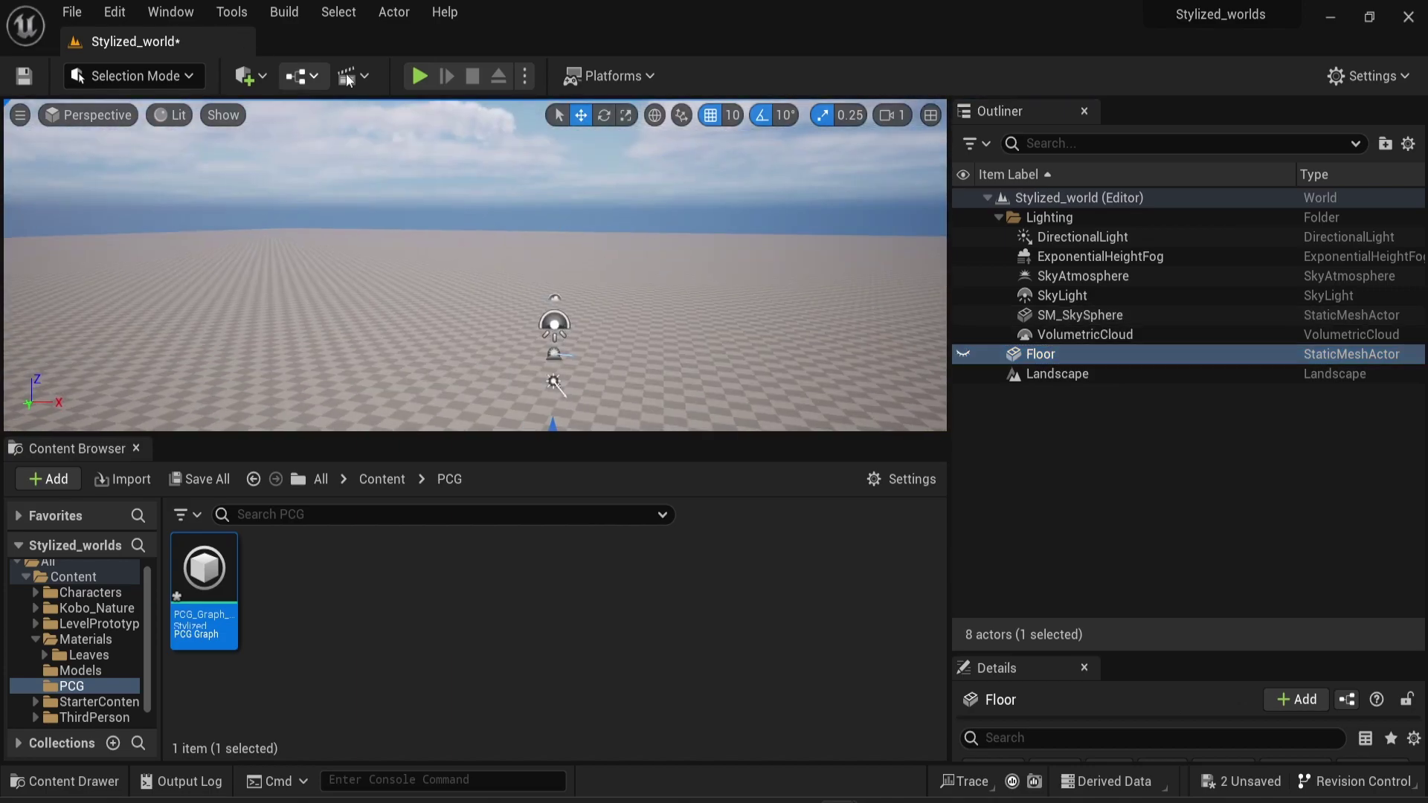
- Place a PCGVolume in the level from Quick Add > Volumes
left_click(353, 75)
left_click(247, 75)
mouse_move(299, 367)
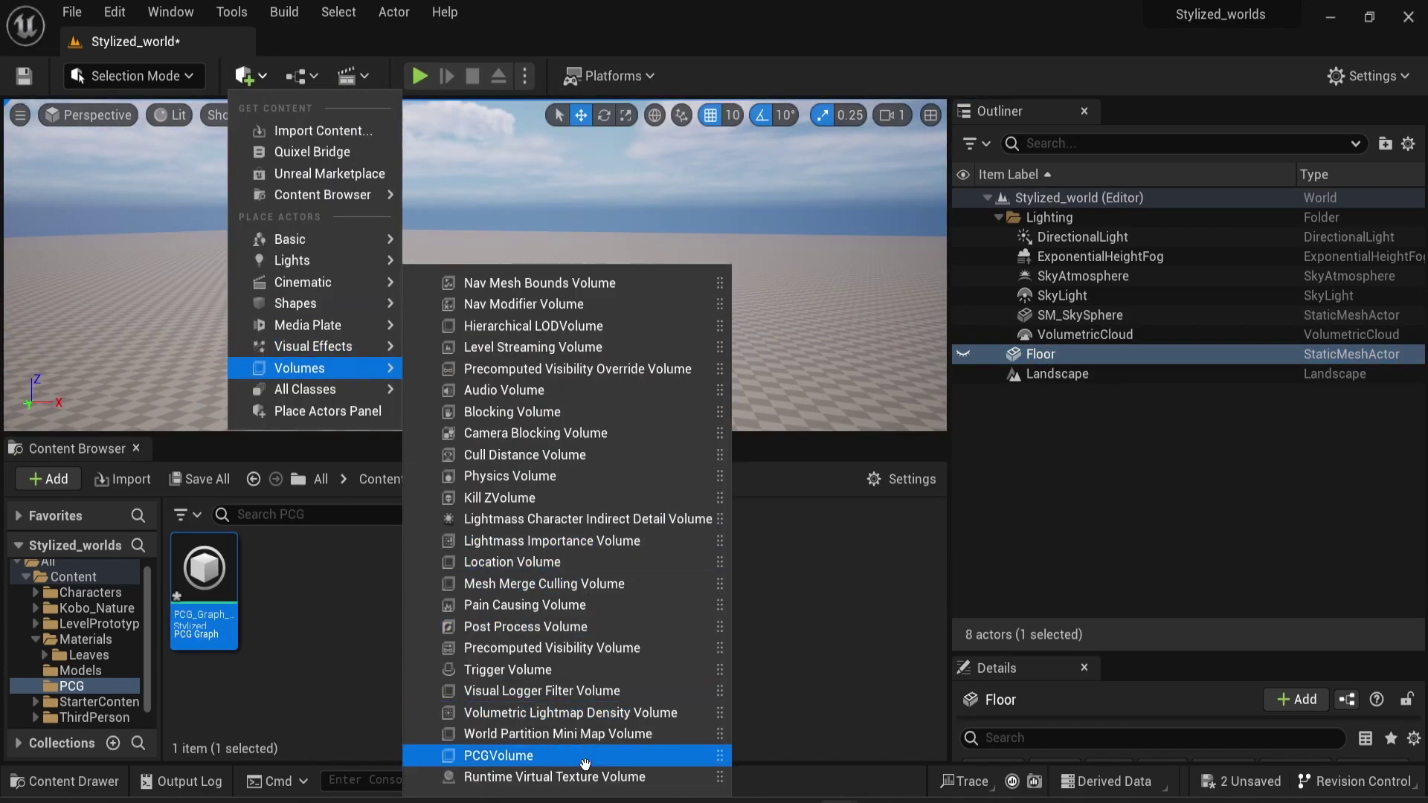
left_click(513, 755)
- Scale the PCGVolume to 20, 20, 10 in the Details panel
left_click(978, 679)
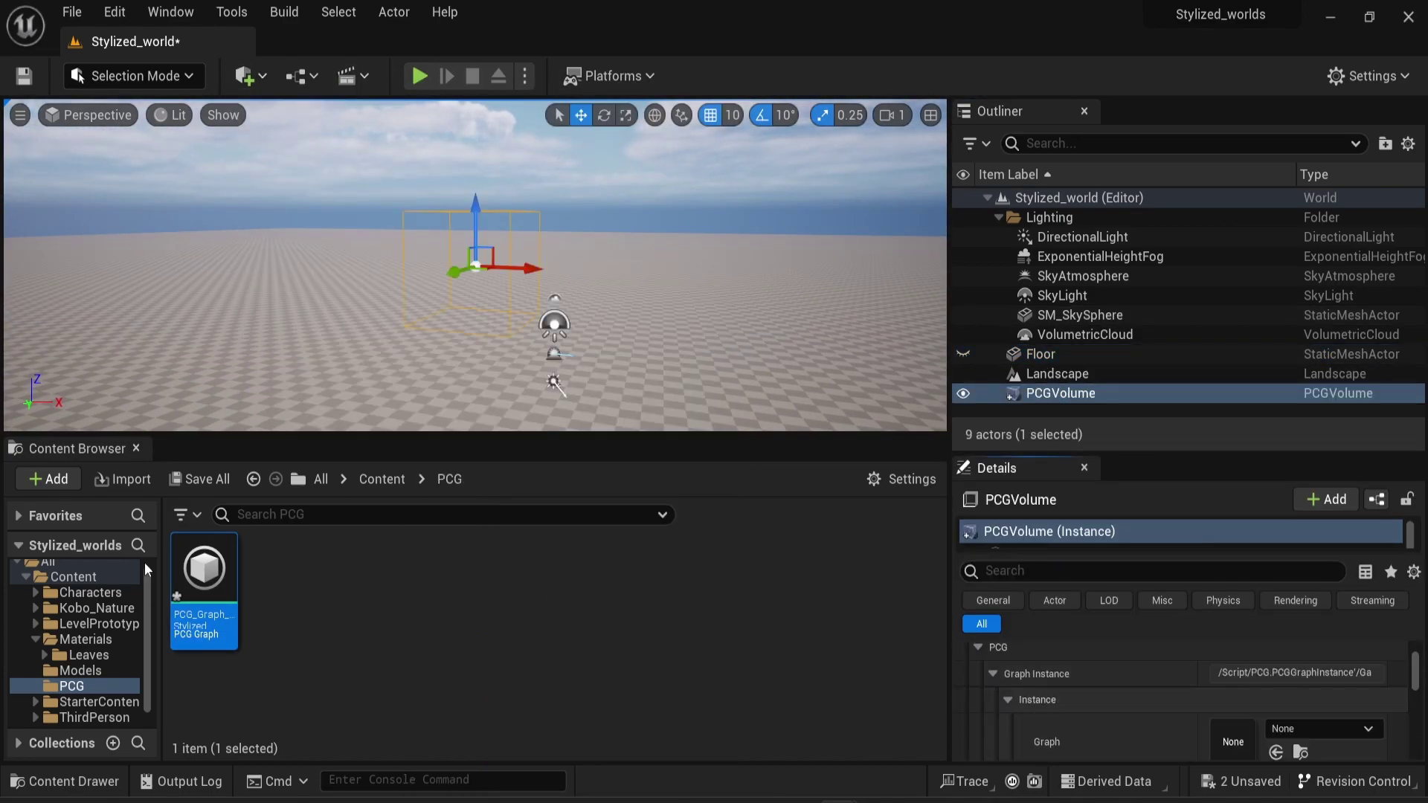
scroll(1115, 707, "up", 5)
left_click(1355, 732)
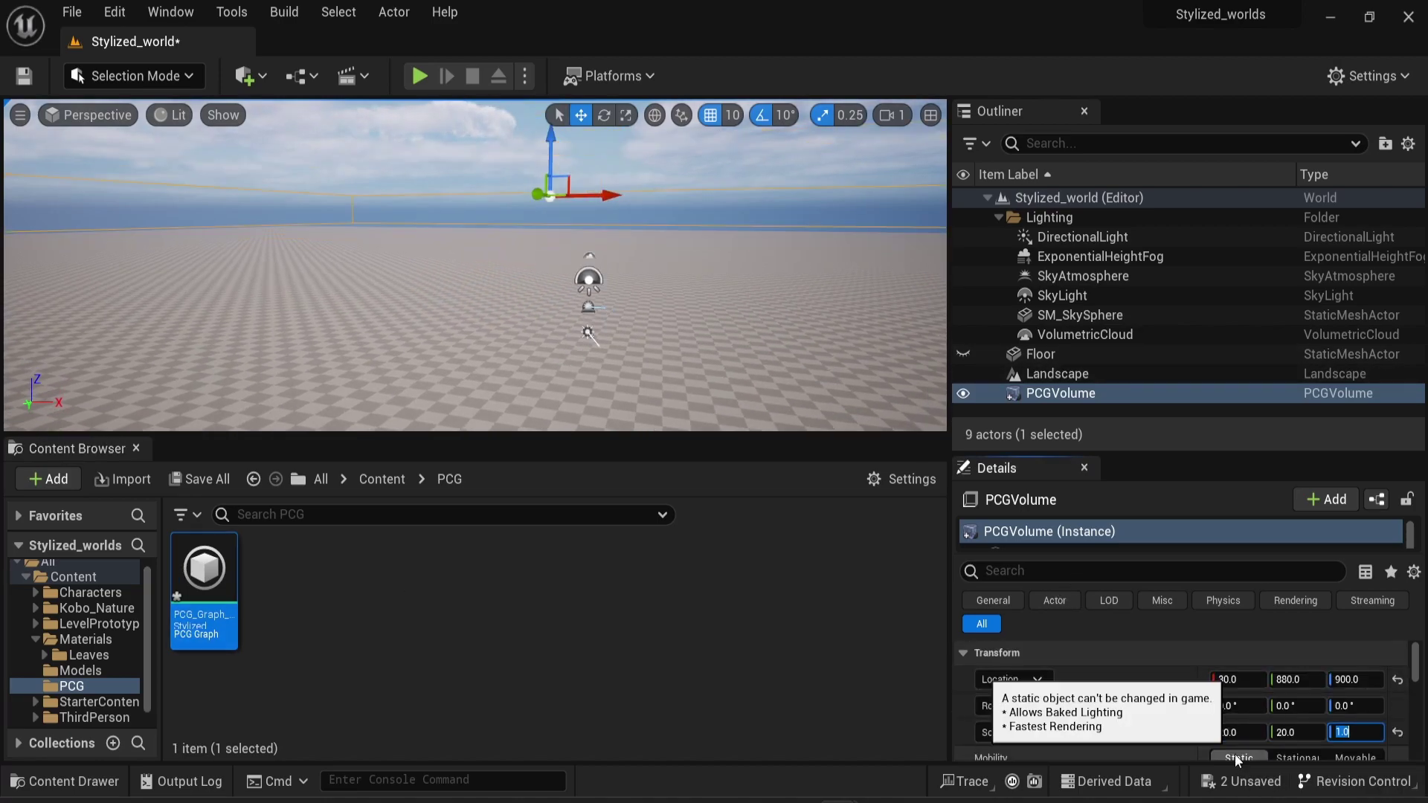
type("20")
key("Return")
type("10")
key("Return")
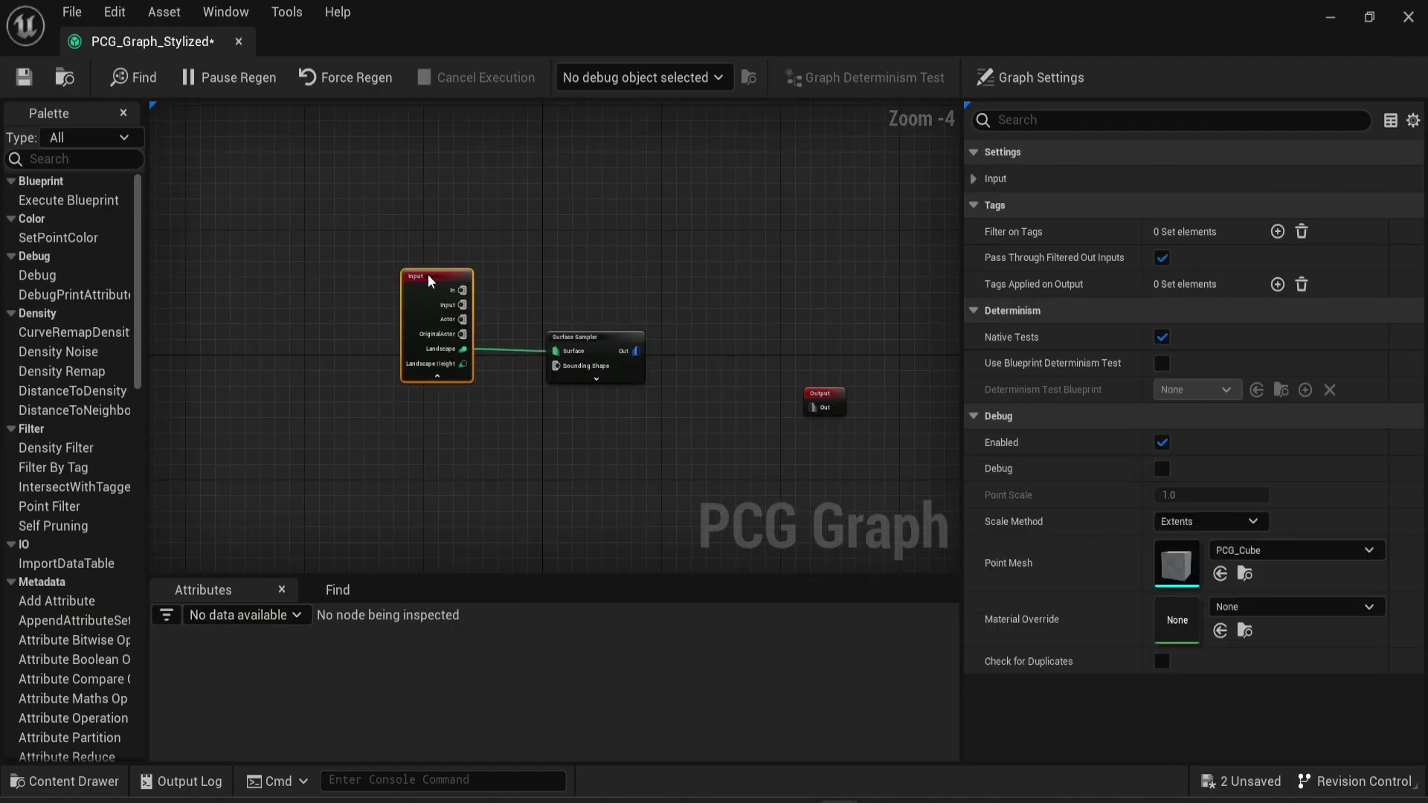
- Duplicate the Surface Sampler and wrap the samplers in a comment titled Rocks
scroll(427, 274, "up", 3)
key("ctrl+v")
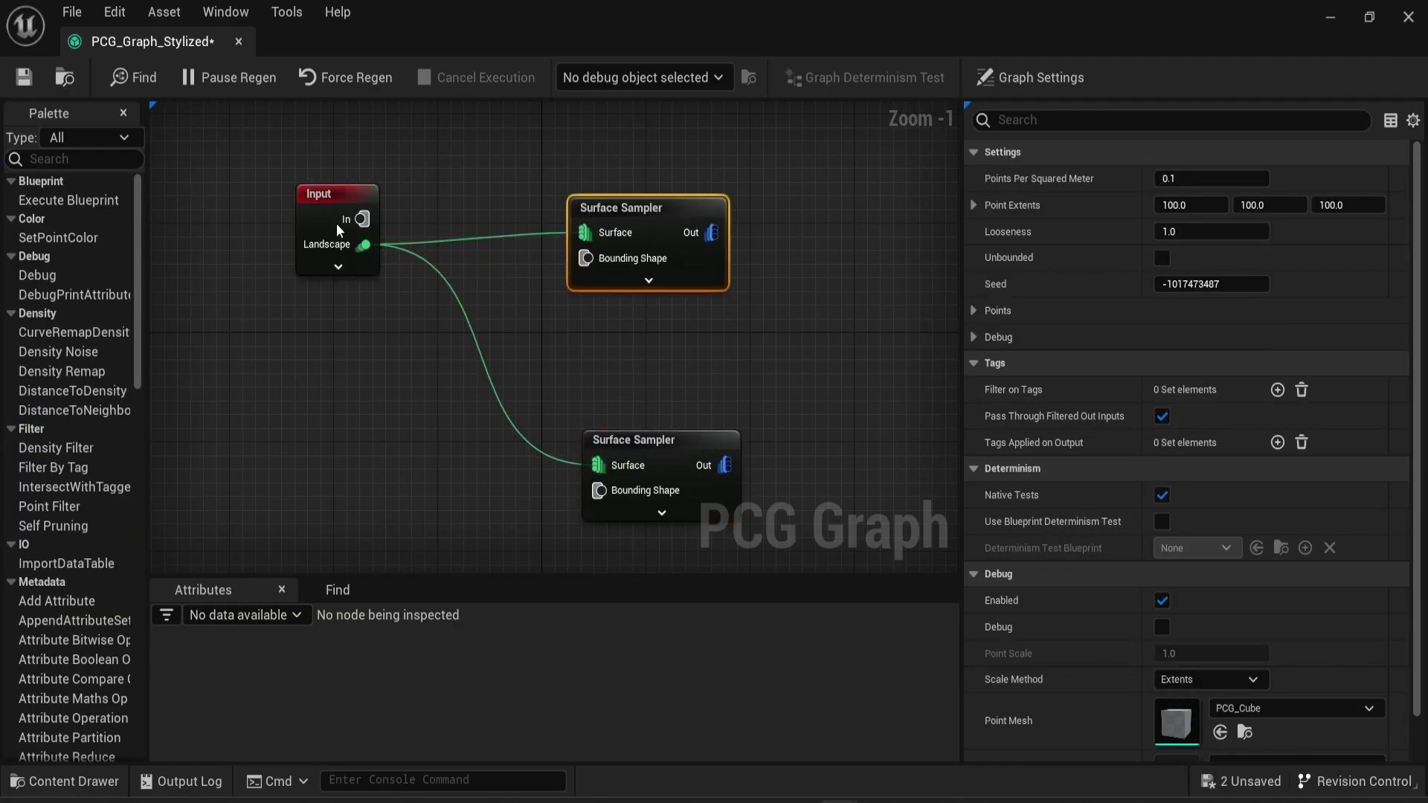
scroll(699, 368, "down", 2)
type("cRocks")
key("Return")
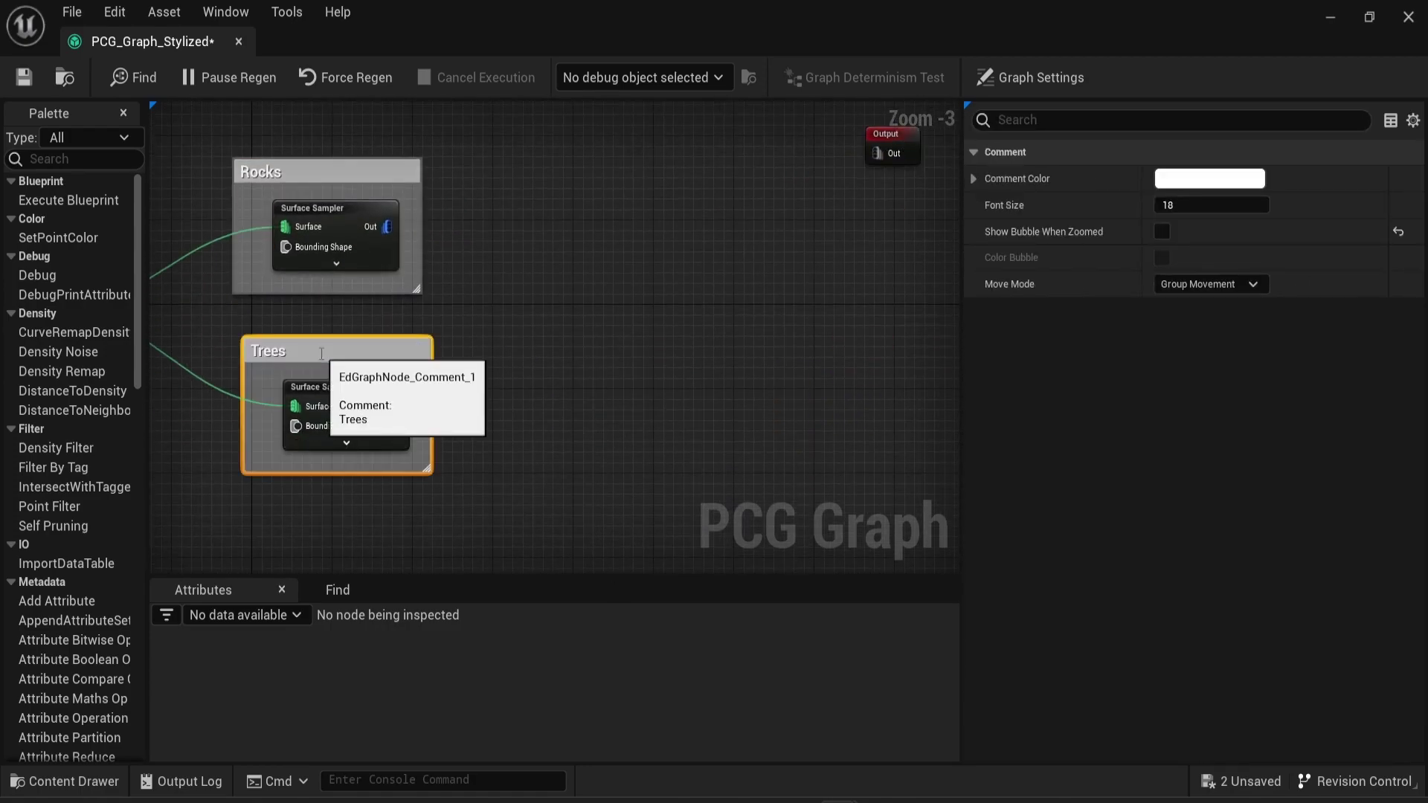
- Add a Transform Points node after the Rocks sampler and wire out from the Trees sampler
left_click_drag(387, 226, 480, 229)
type("trans")
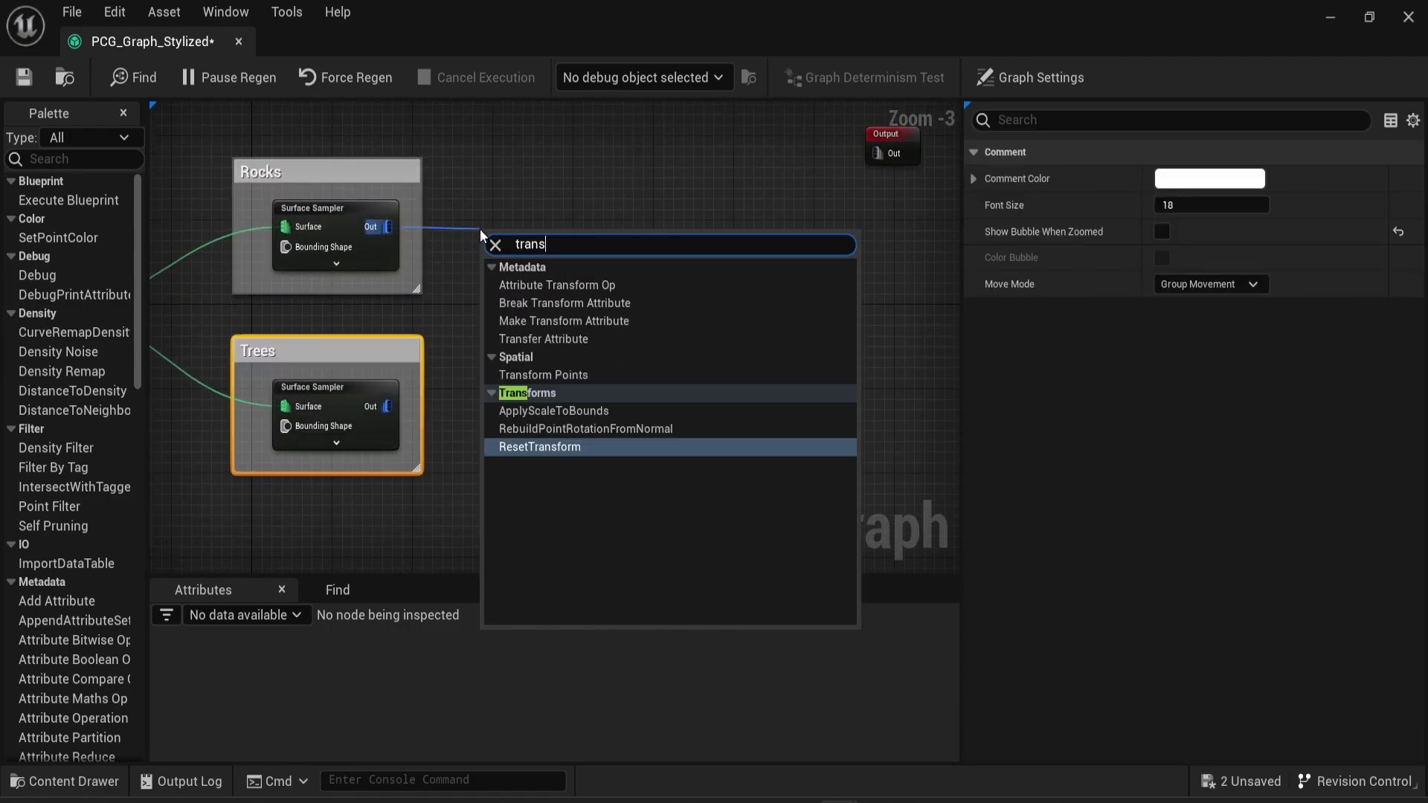
left_click(563, 376)
left_click_drag(387, 406, 497, 386)
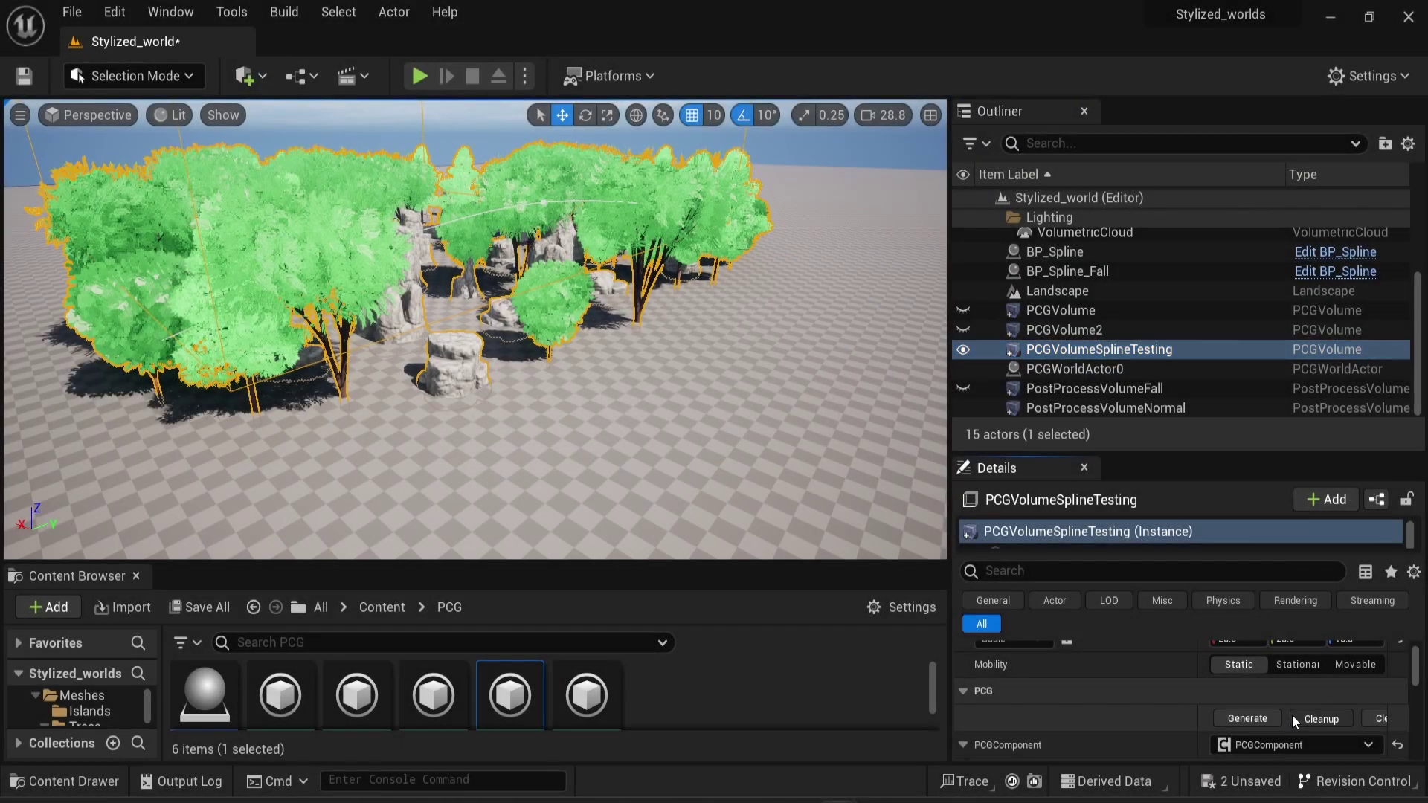
- Regenerate the PCG volume and frame the BP_Spline actor's forest in the viewport
left_click(1273, 715)
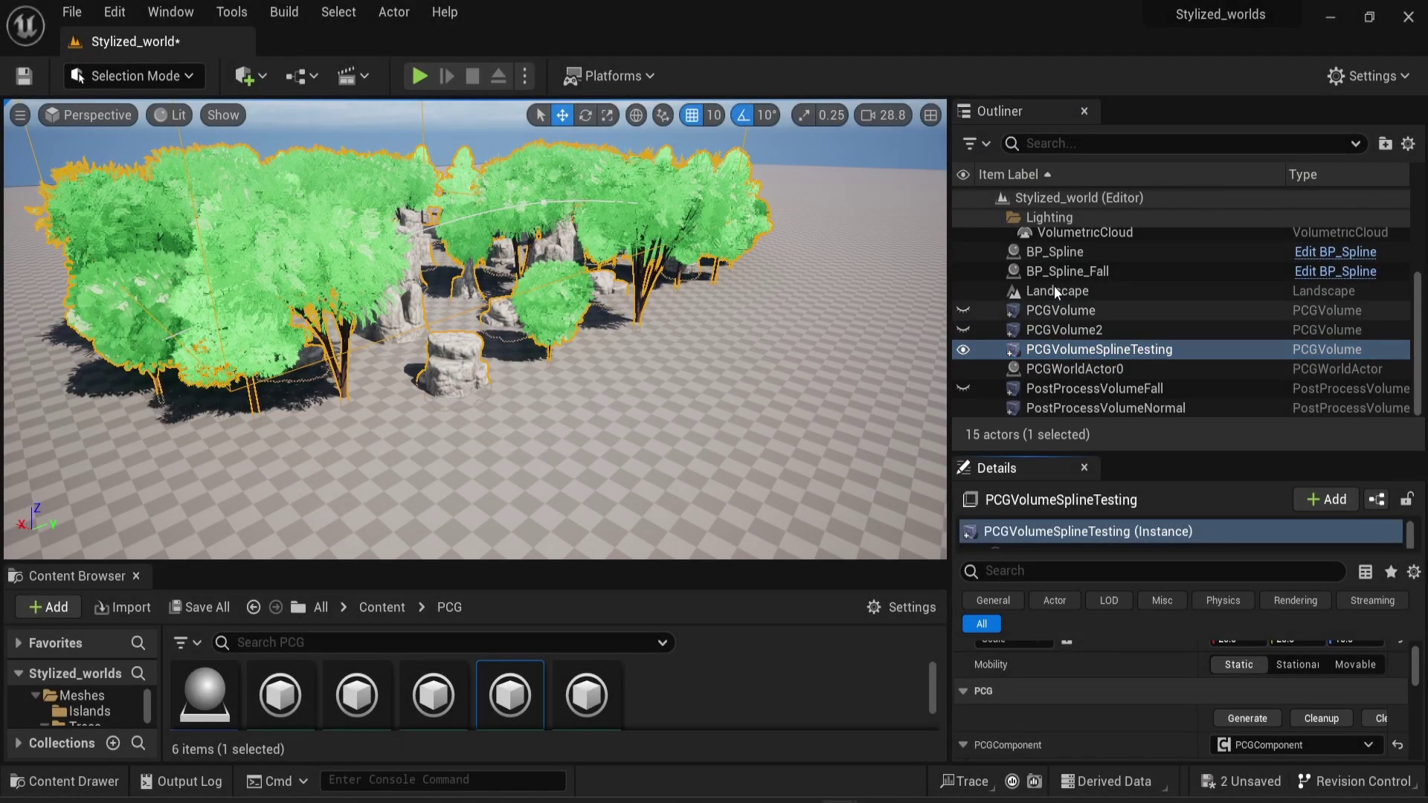
left_click(1055, 251)
key("f")
scroll(412, 503, "down", 3)
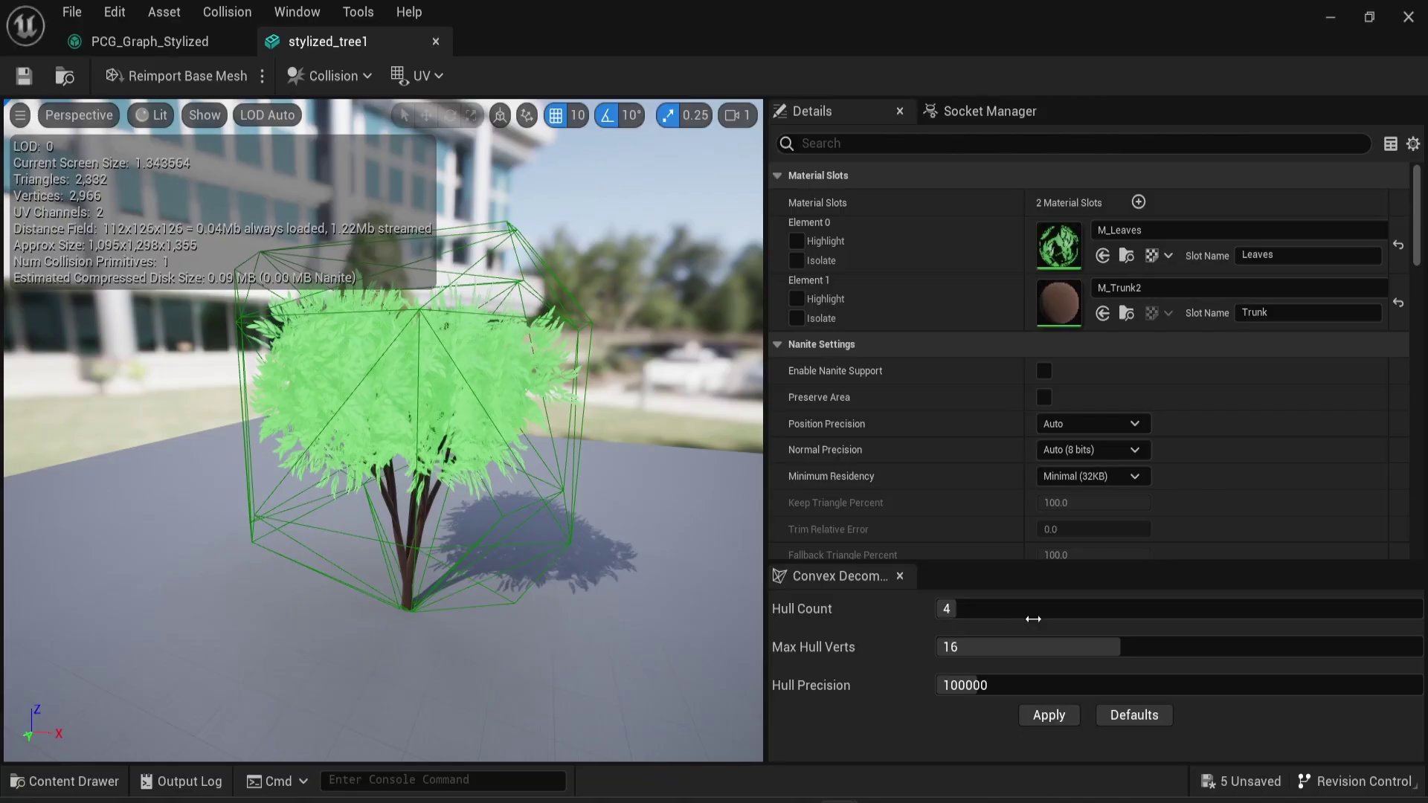
- Replace the tree's convex collision with a simplified capsule collision
left_click(346, 83)
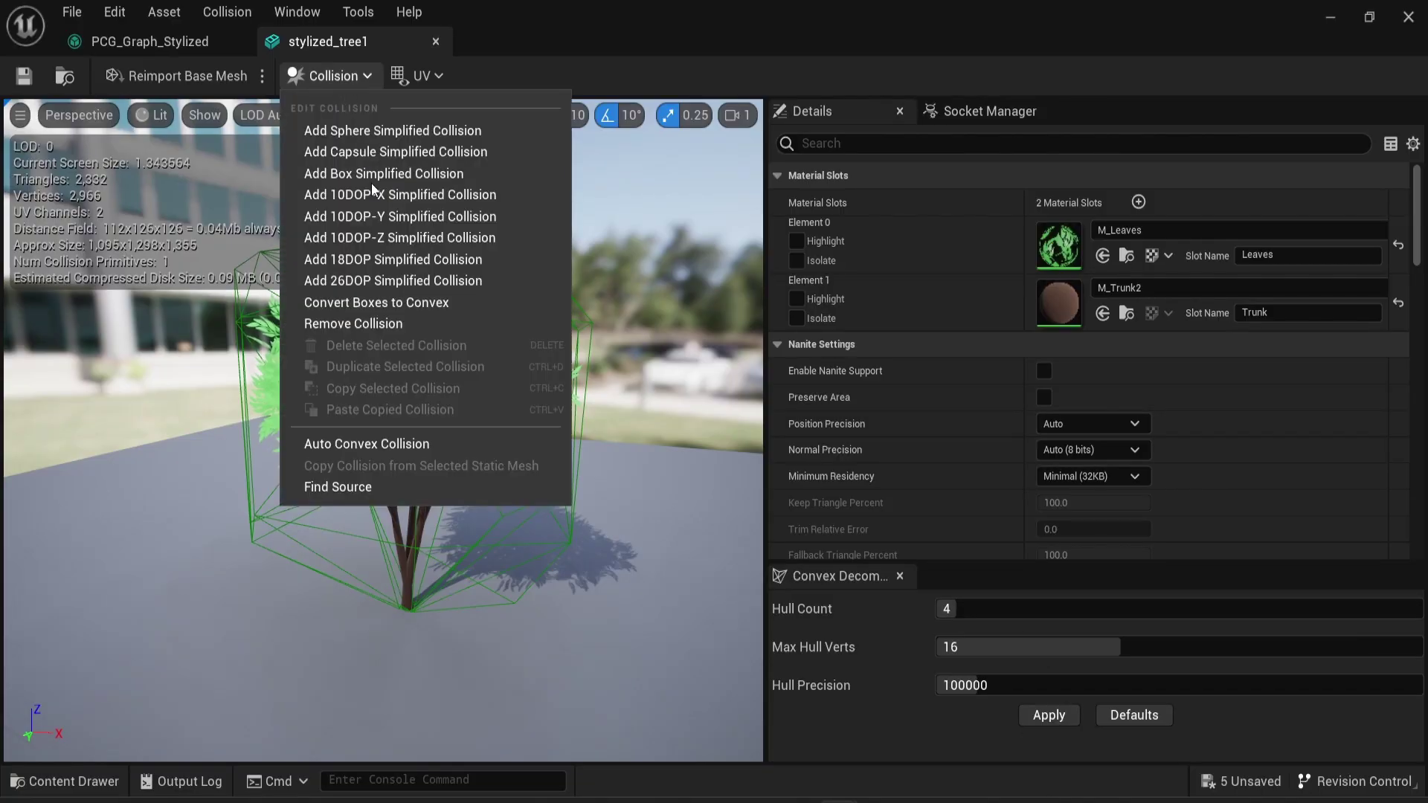
left_click(407, 323)
left_click(345, 78)
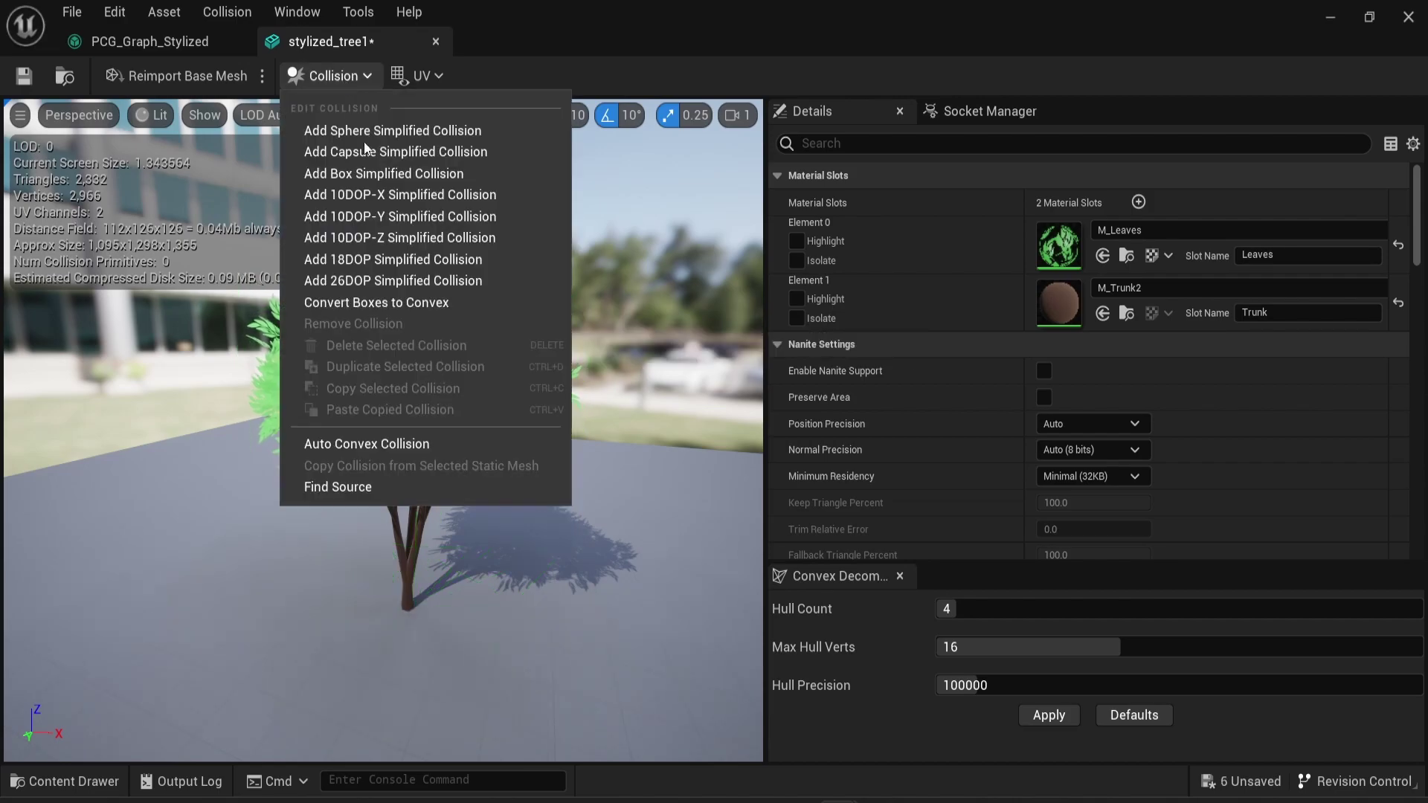
left_click(383, 151)
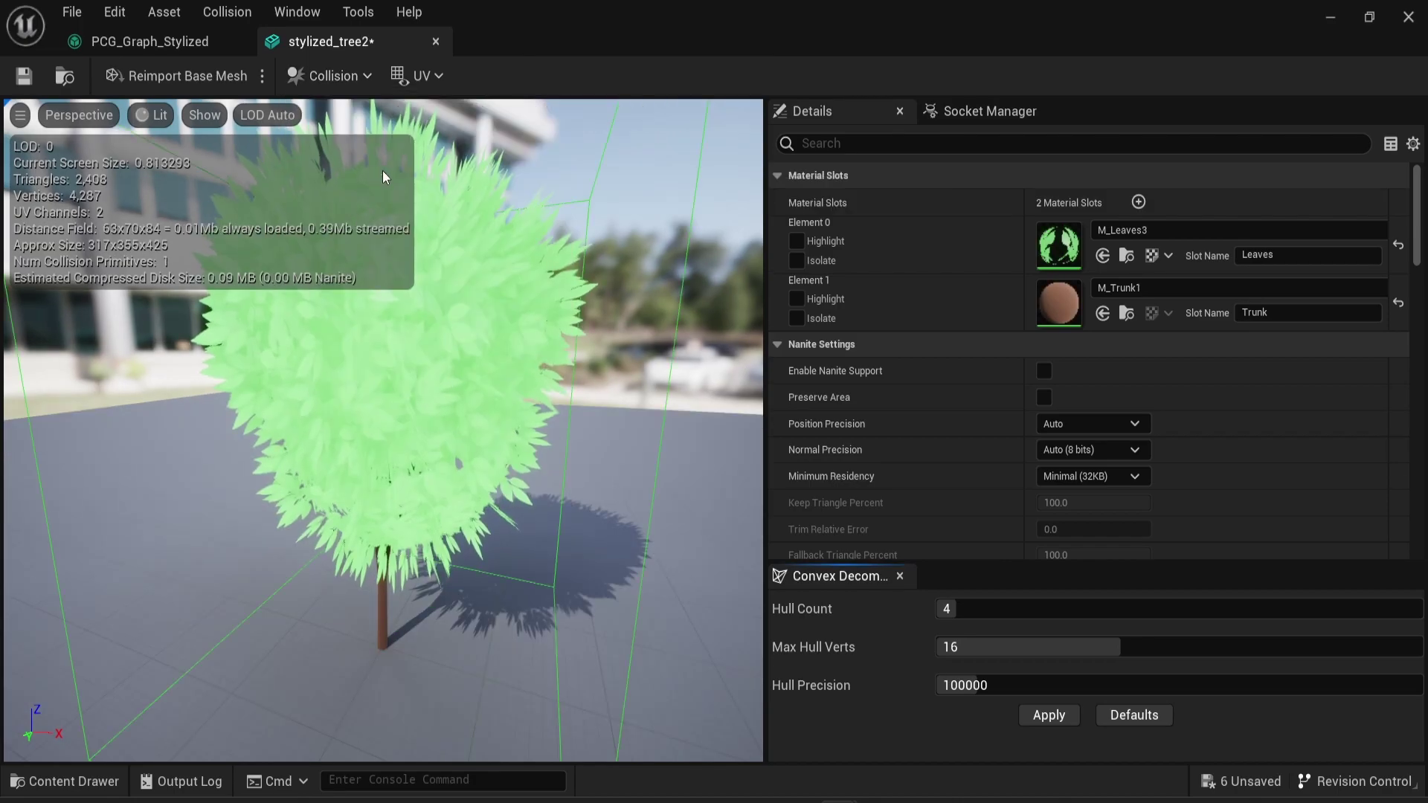
- Scale the capsule collision down to fit the tree trunk's width and height
left_click(643, 583)
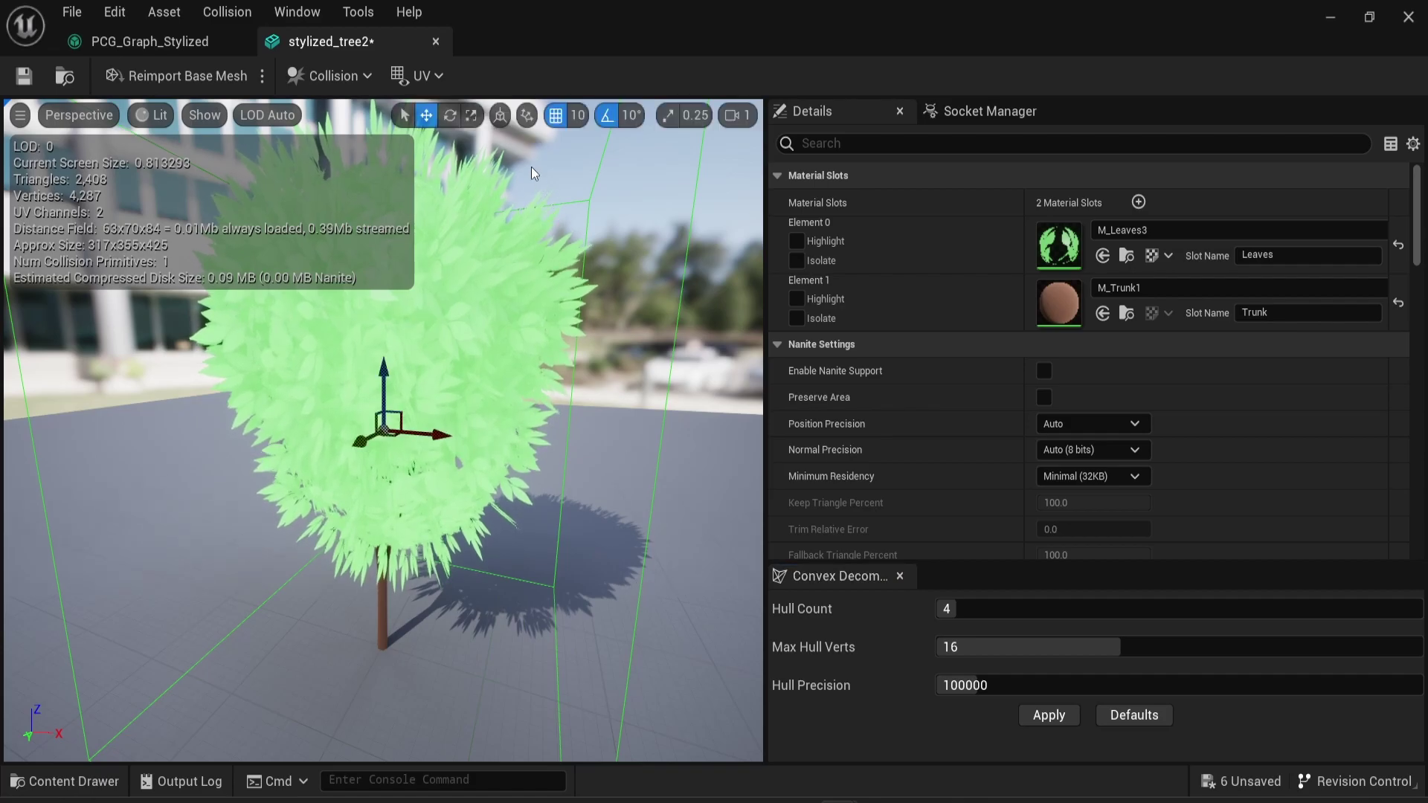
left_click(471, 115)
left_click_drag(386, 431, 357, 461)
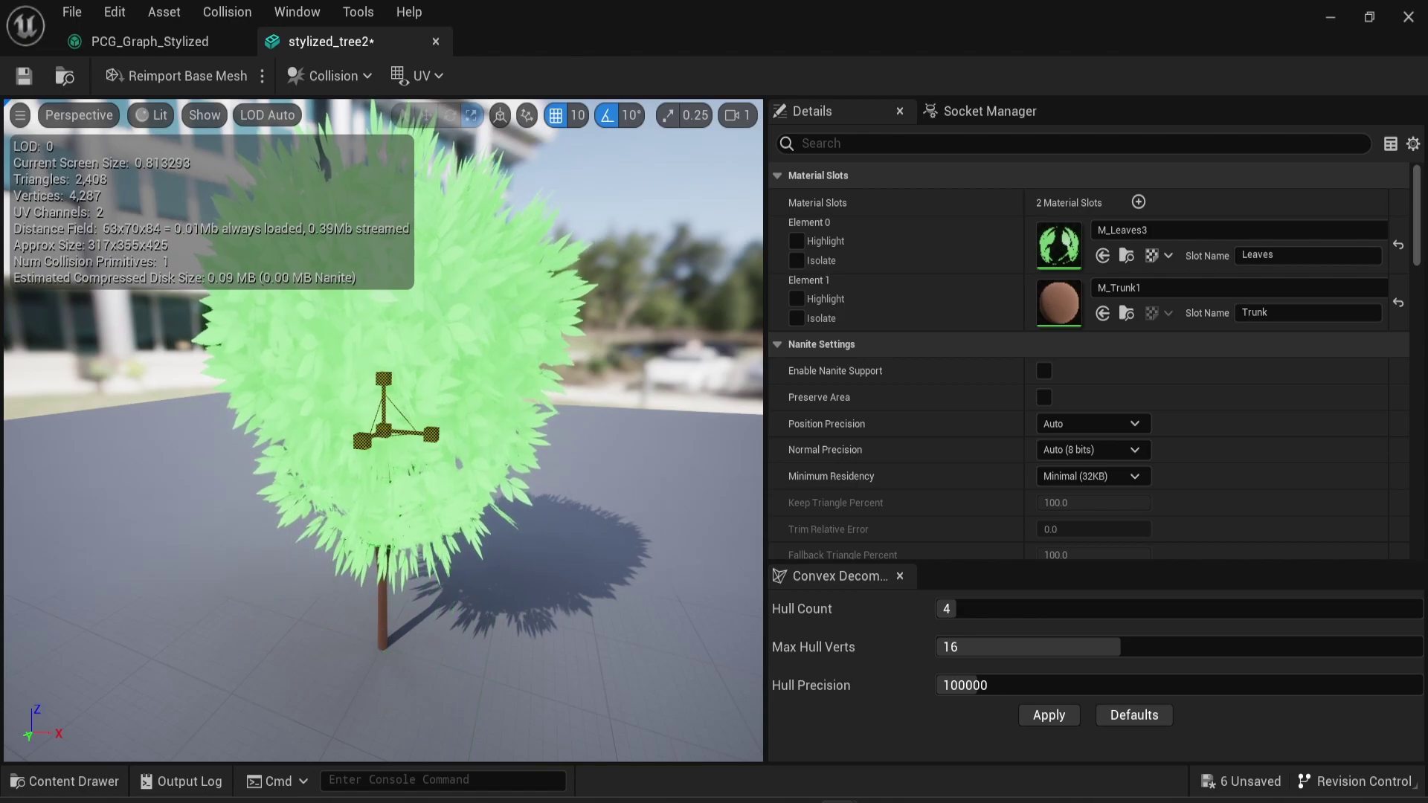
left_click_drag(385, 387, 357, 445)
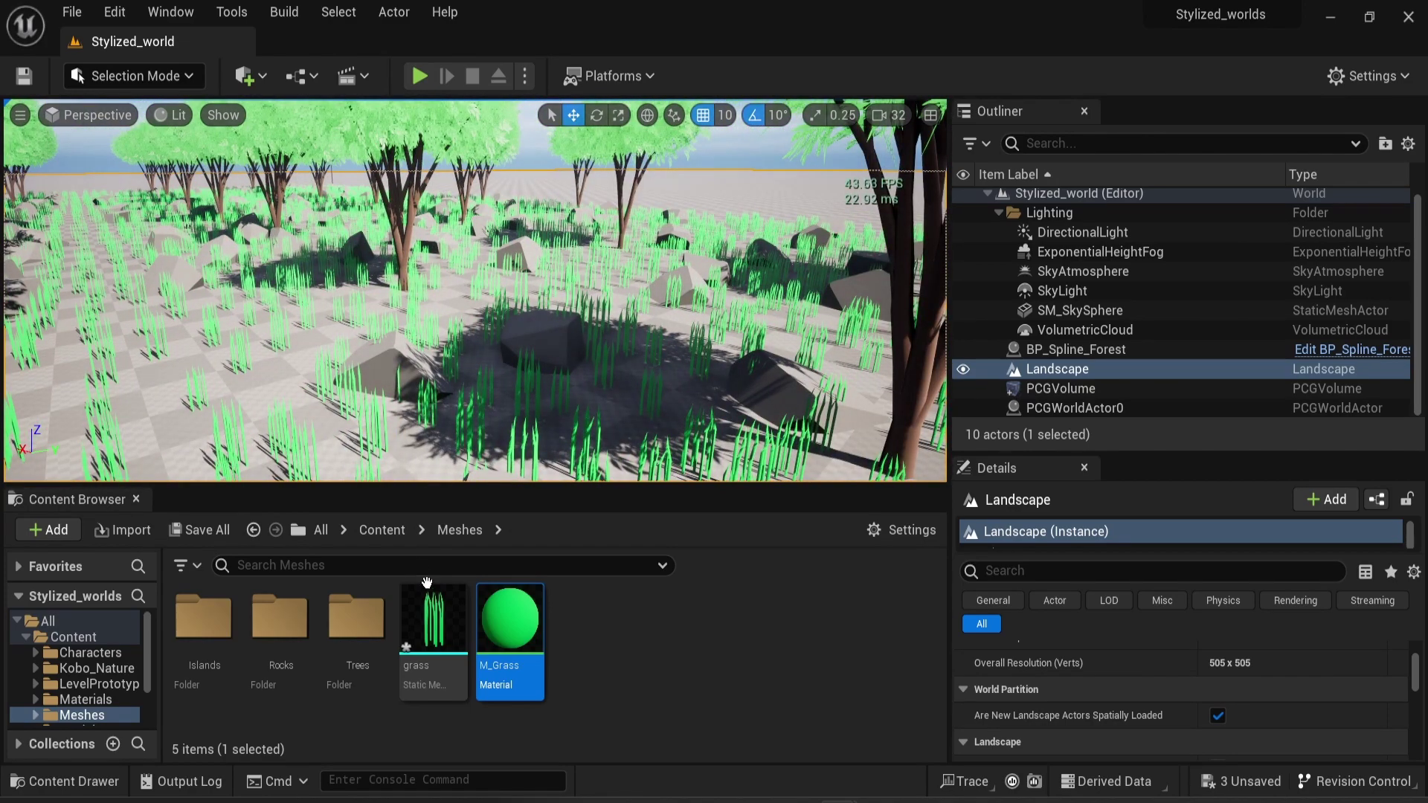
- Fly the viewport forward over the forest of trees, rocks and grass
mouse_move(430, 612)
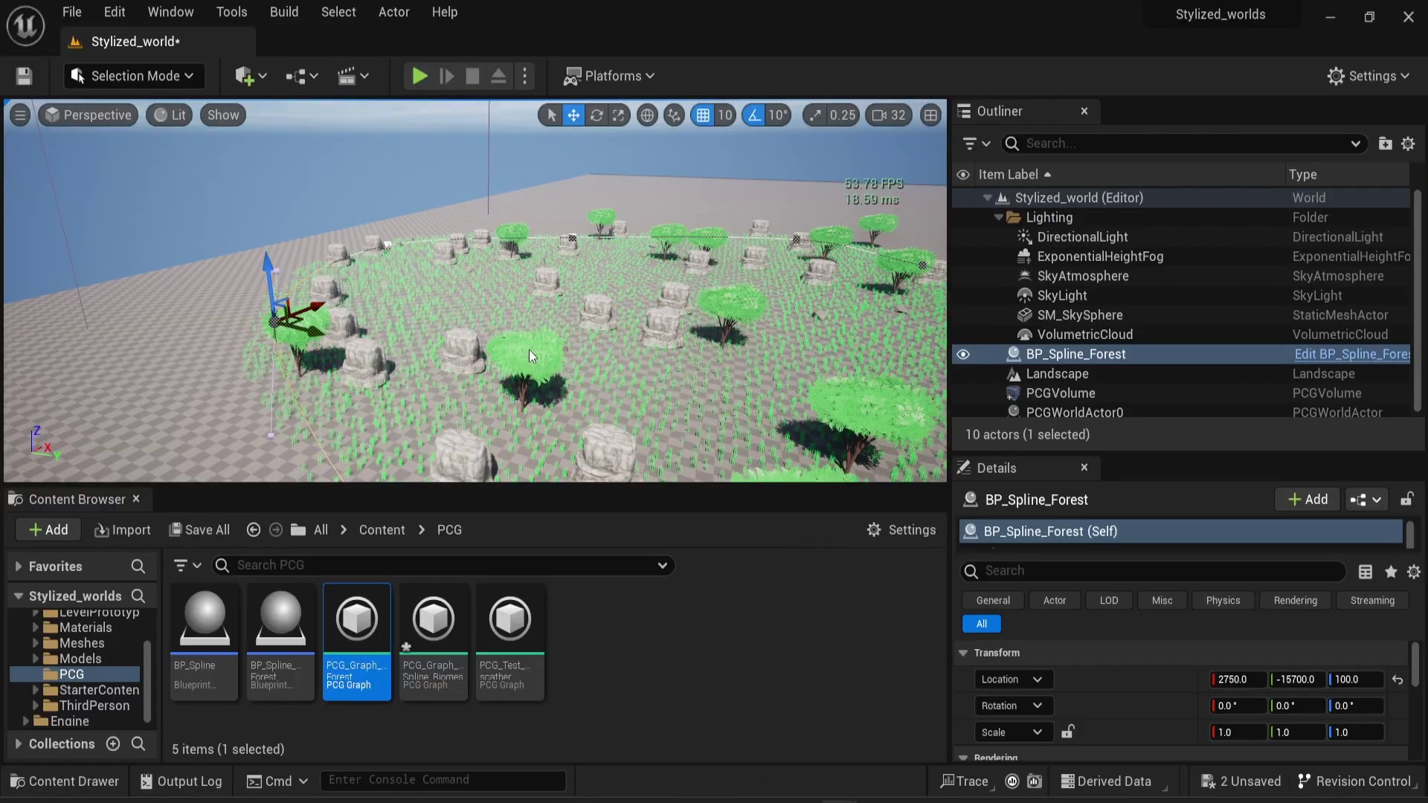
right_click_drag(530, 356, 530, 413)
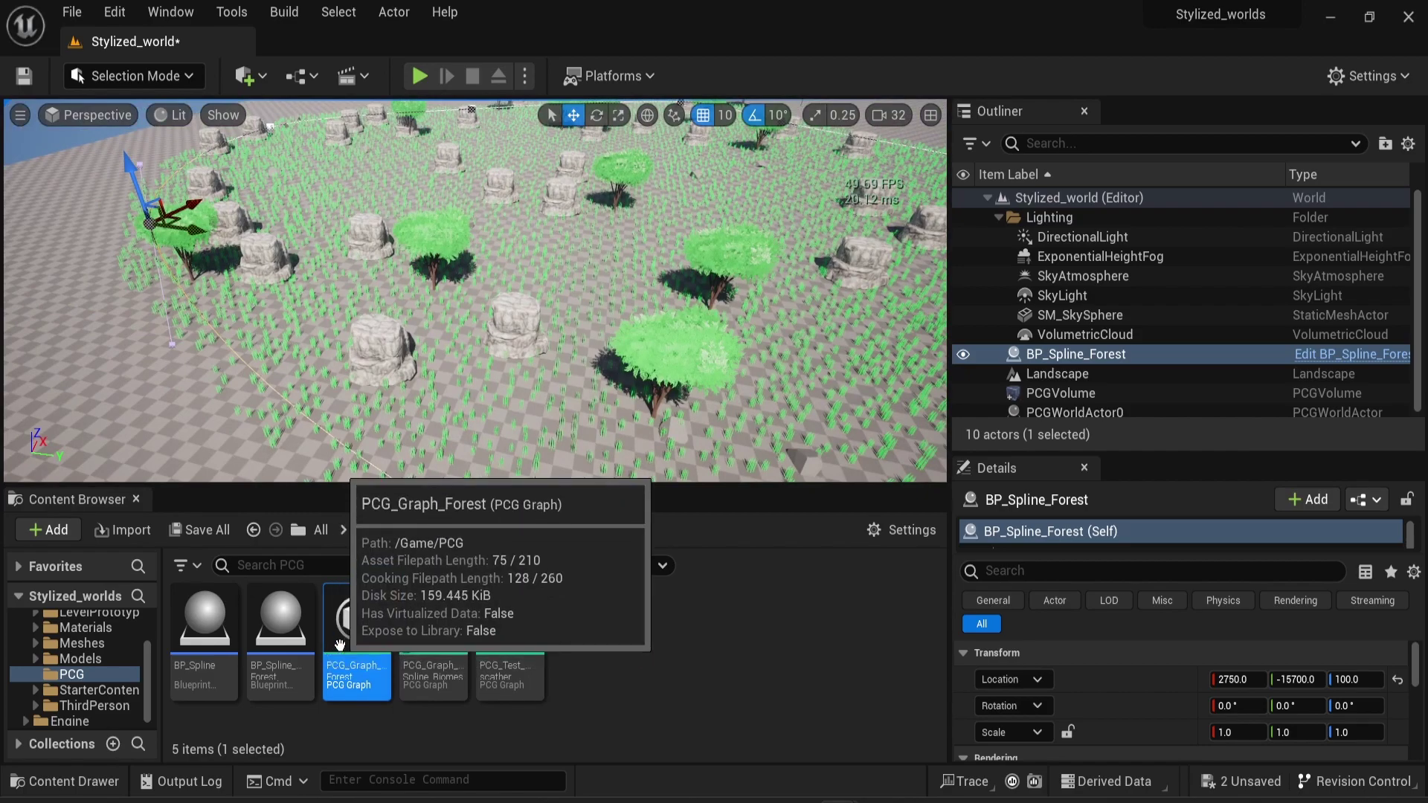
- Open PCG_Graph_Forest maximized and pan through its nodes from Input to Output
double_click(342, 634)
left_click(1251, 281)
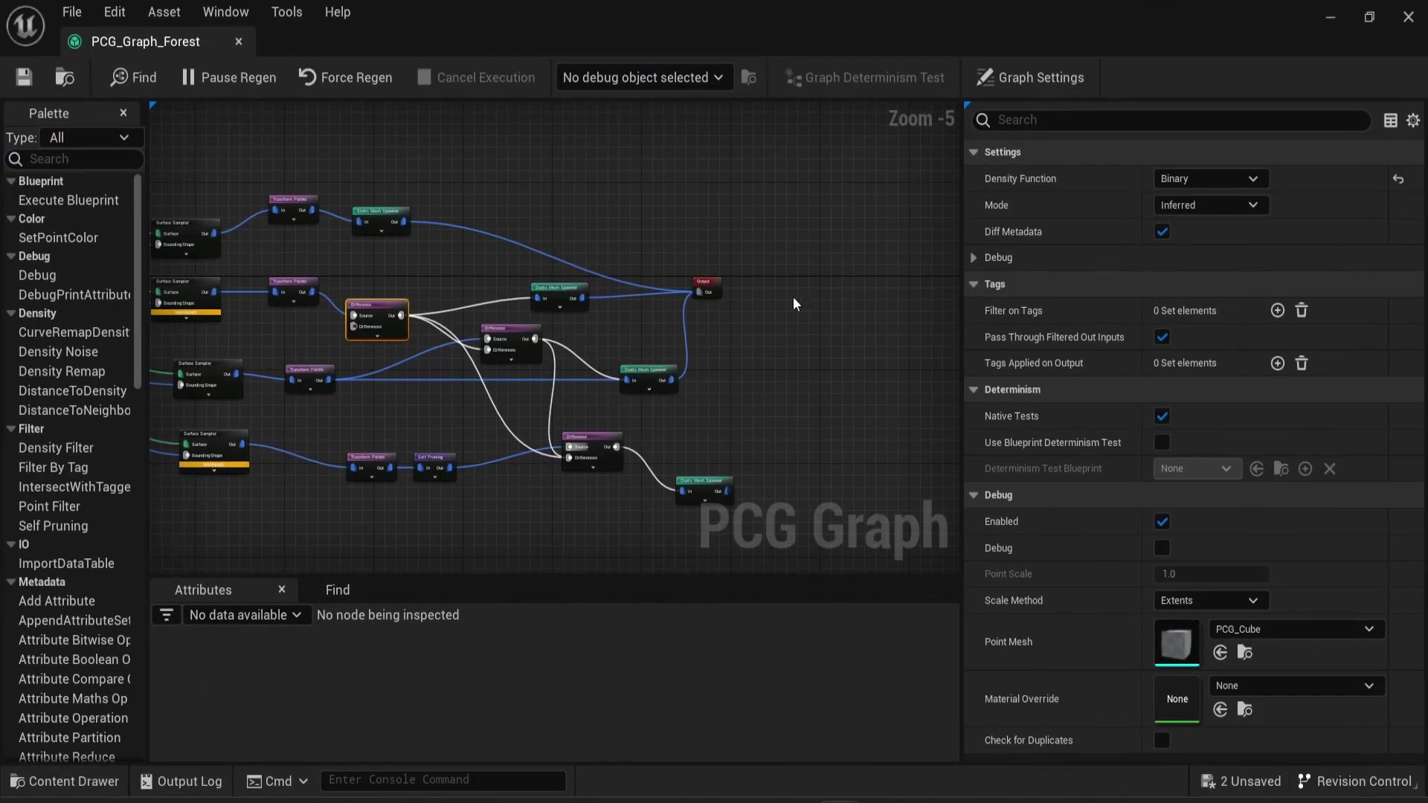
right_click_drag(479, 395, 533, 391)
scroll(533, 391, "down", 1)
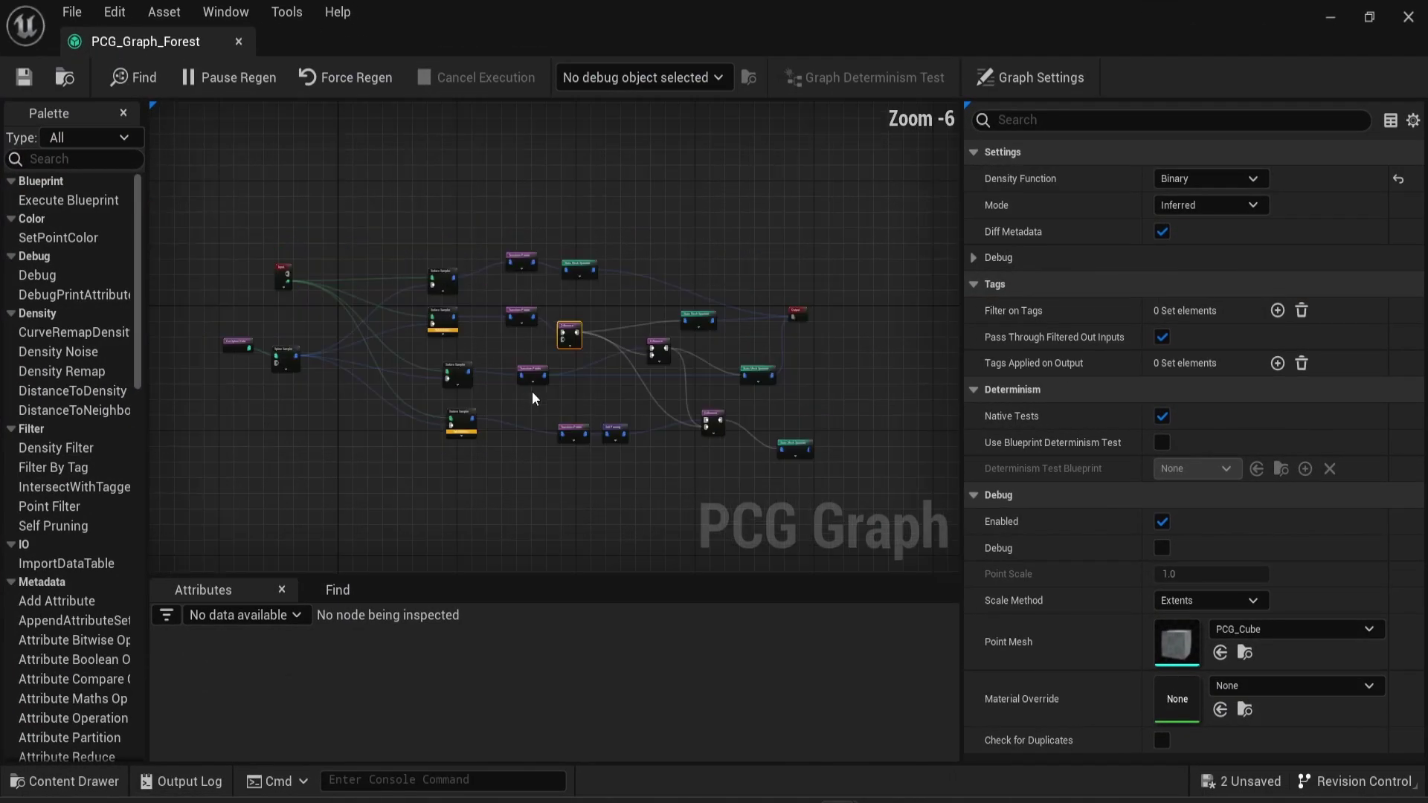
scroll(532, 391, "up", 3)
right_click_drag(422, 358, 498, 391)
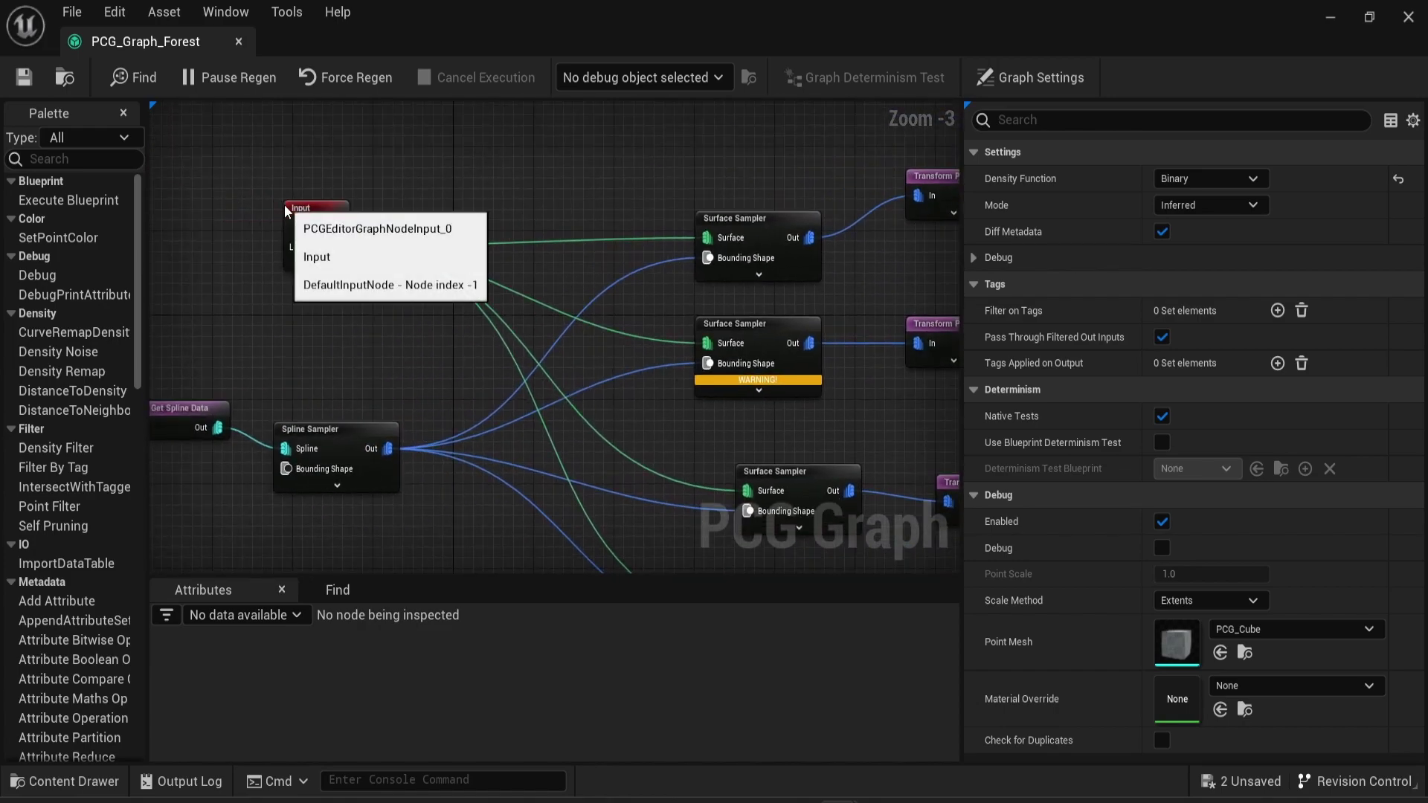
right_click_drag(760, 421, 534, 293)
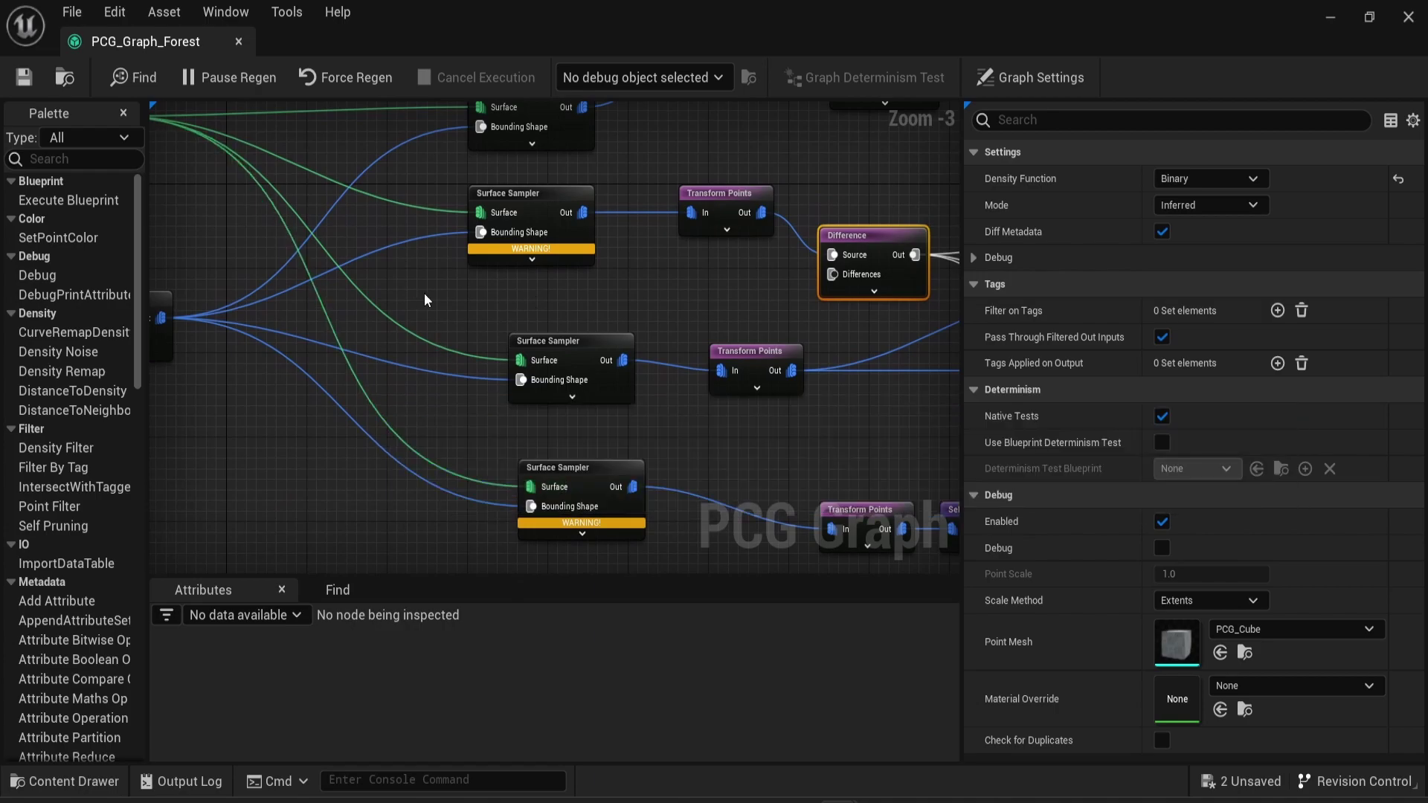
right_click_drag(531, 259, 431, 213)
right_click_drag(773, 309, 307, 275)
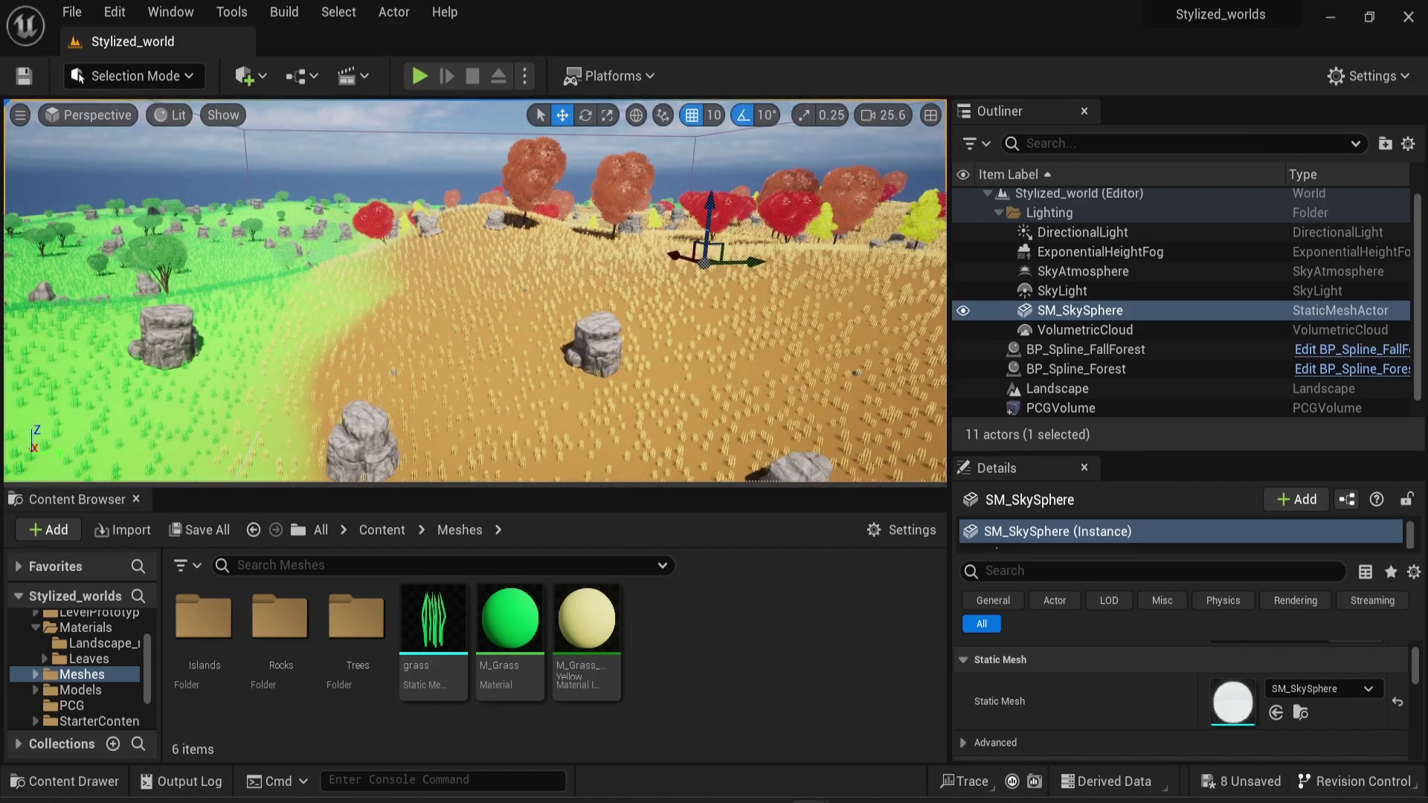
- Fly the camera across the landscape over the fall forest hillside
mouse_move(523, 353)
right_mouse_down()
mouse_move(457, 372)
mouse_move(520, 371)
mouse_move(541, 345)
mouse_move(512, 348)
right_mouse_up()
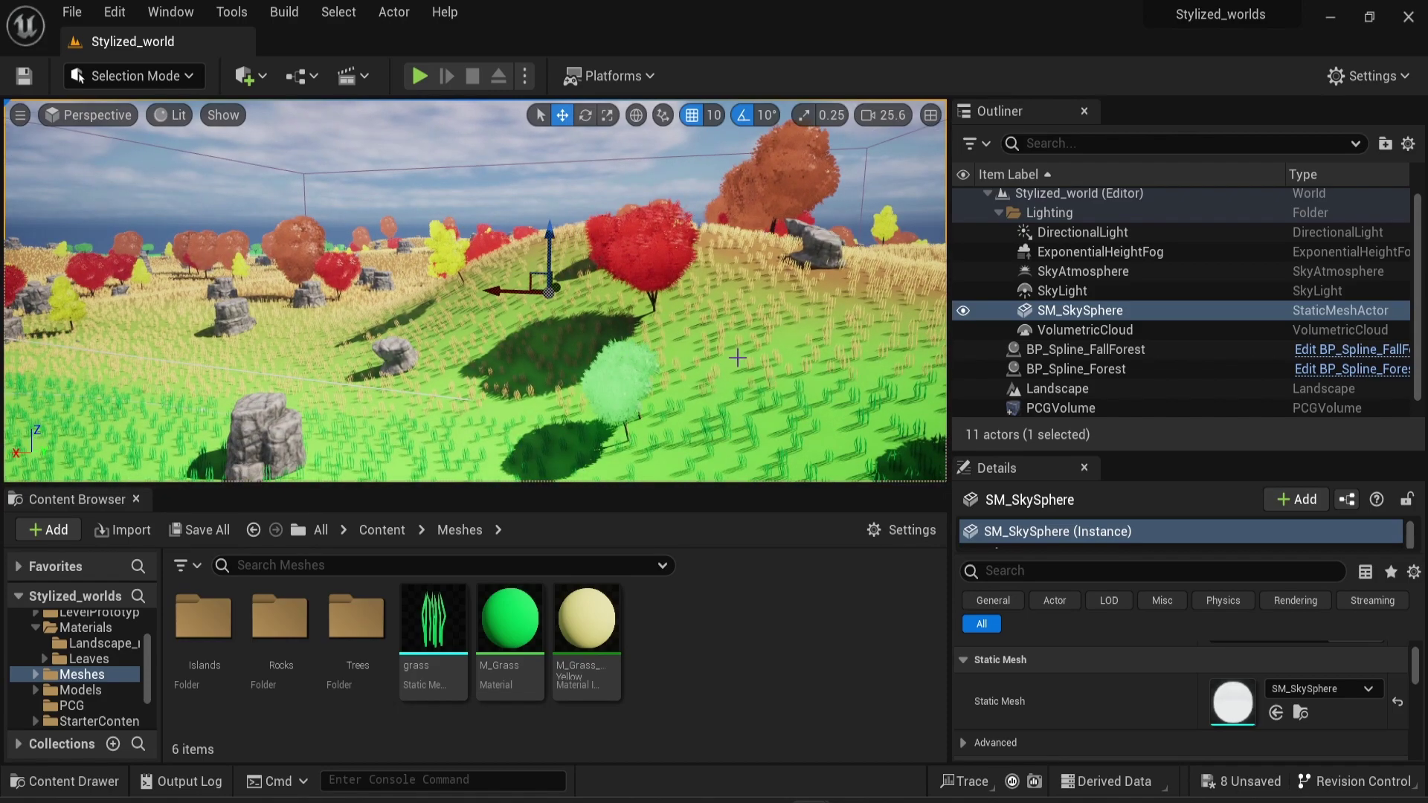
right_click_drag(737, 359, 743, 358)
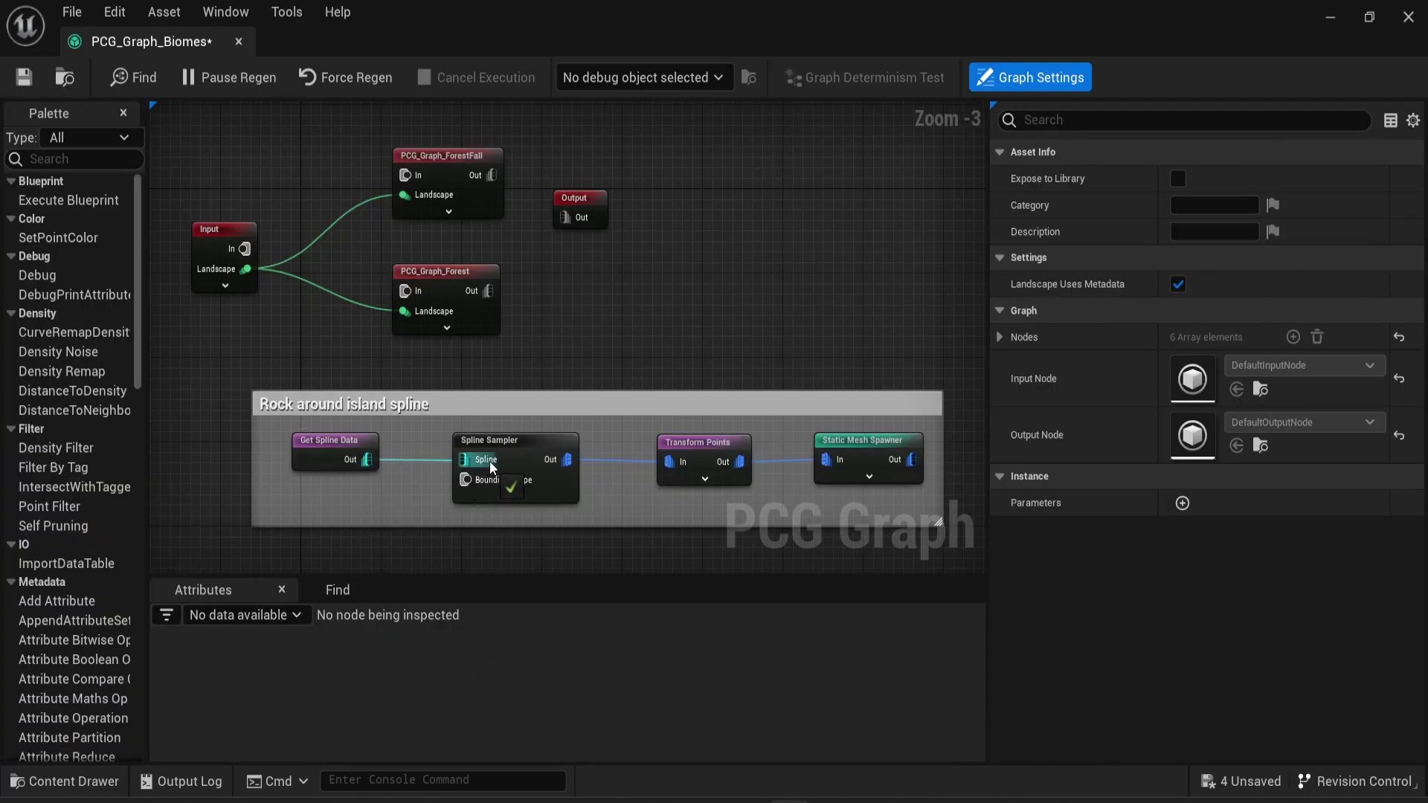
- Wire spline data into the Spline Sampler's Spline pin, then test-move a spline point and undo
left_click_drag(489, 461, 485, 461)
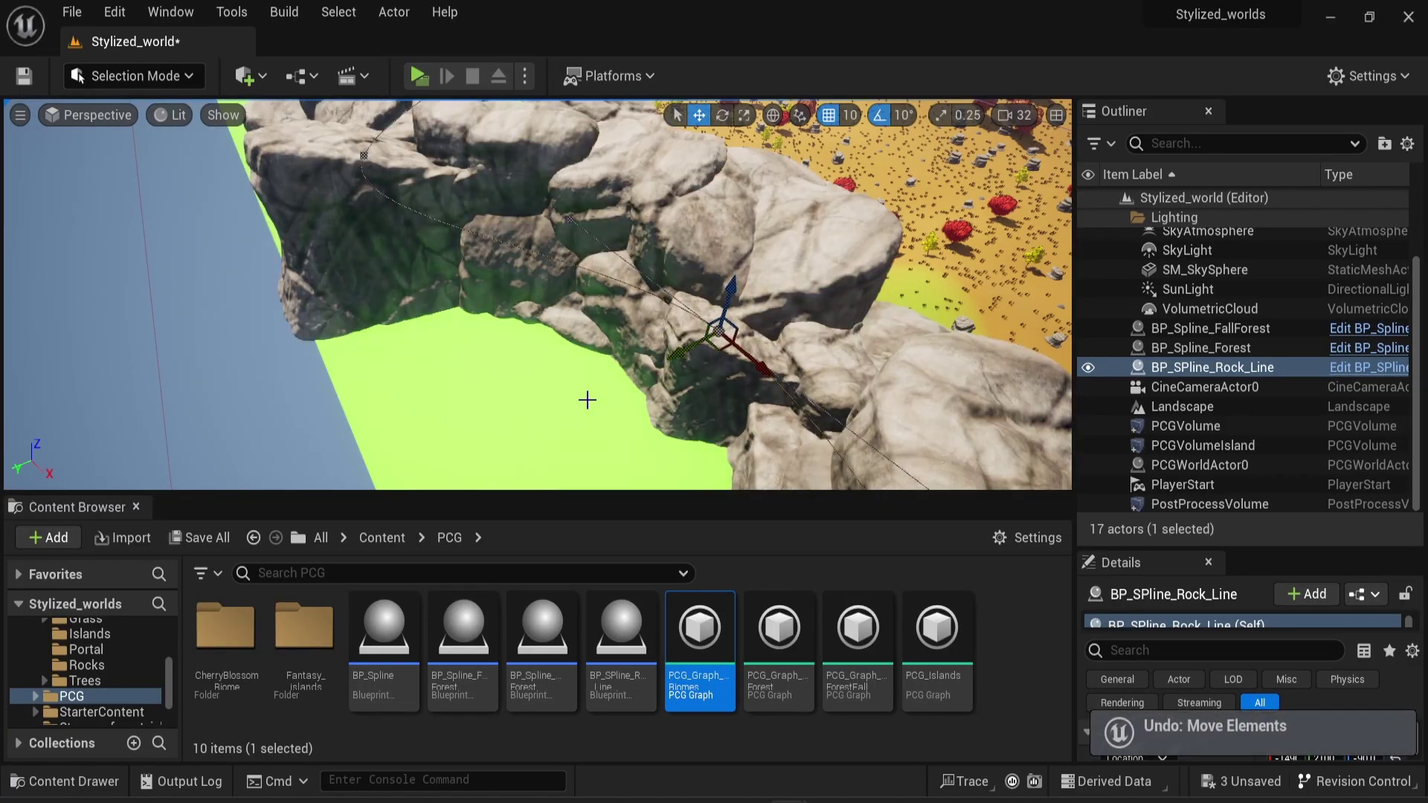
scroll(821, 417, "up", 2)
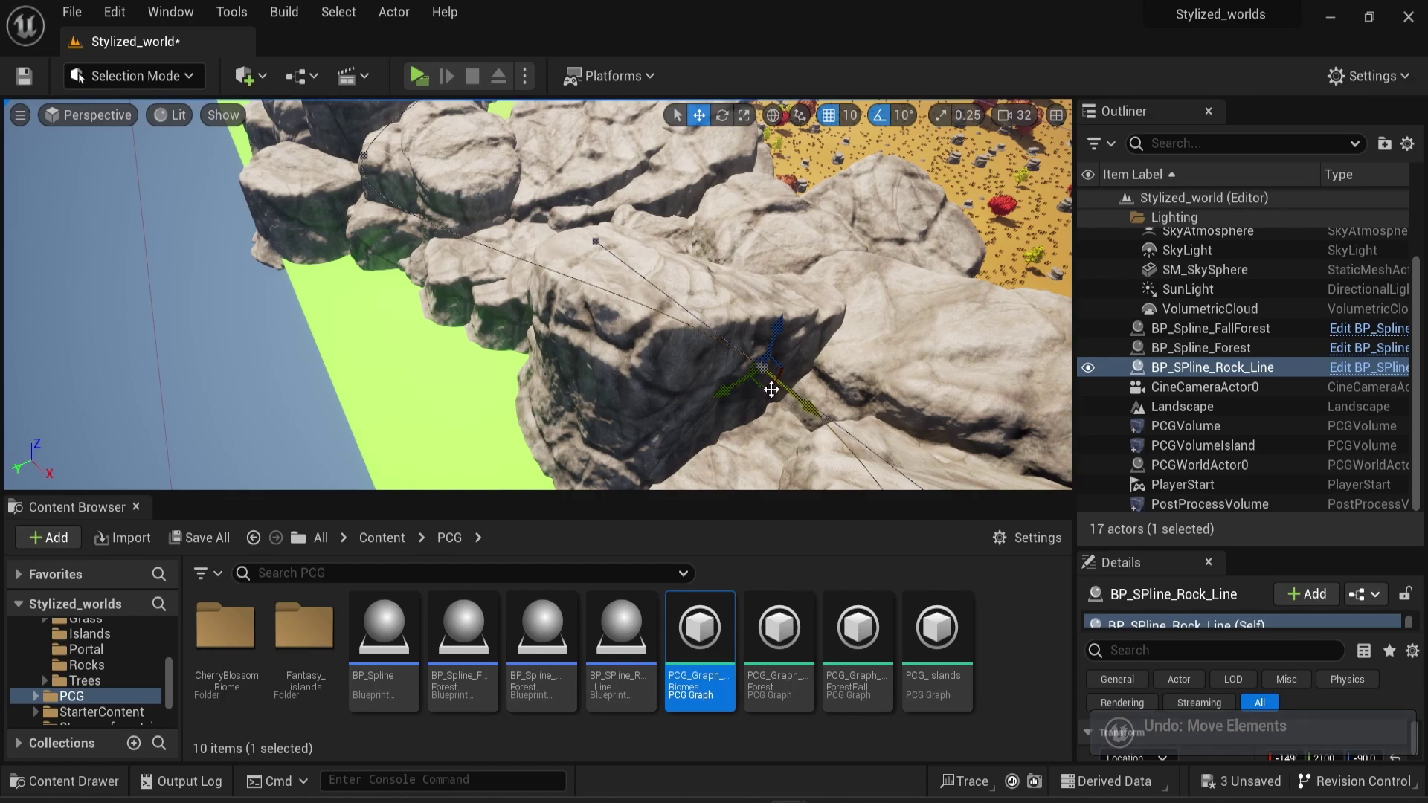
left_click_drag(812, 405, 564, 303)
key("ctrl+z")
key("ctrl+z")
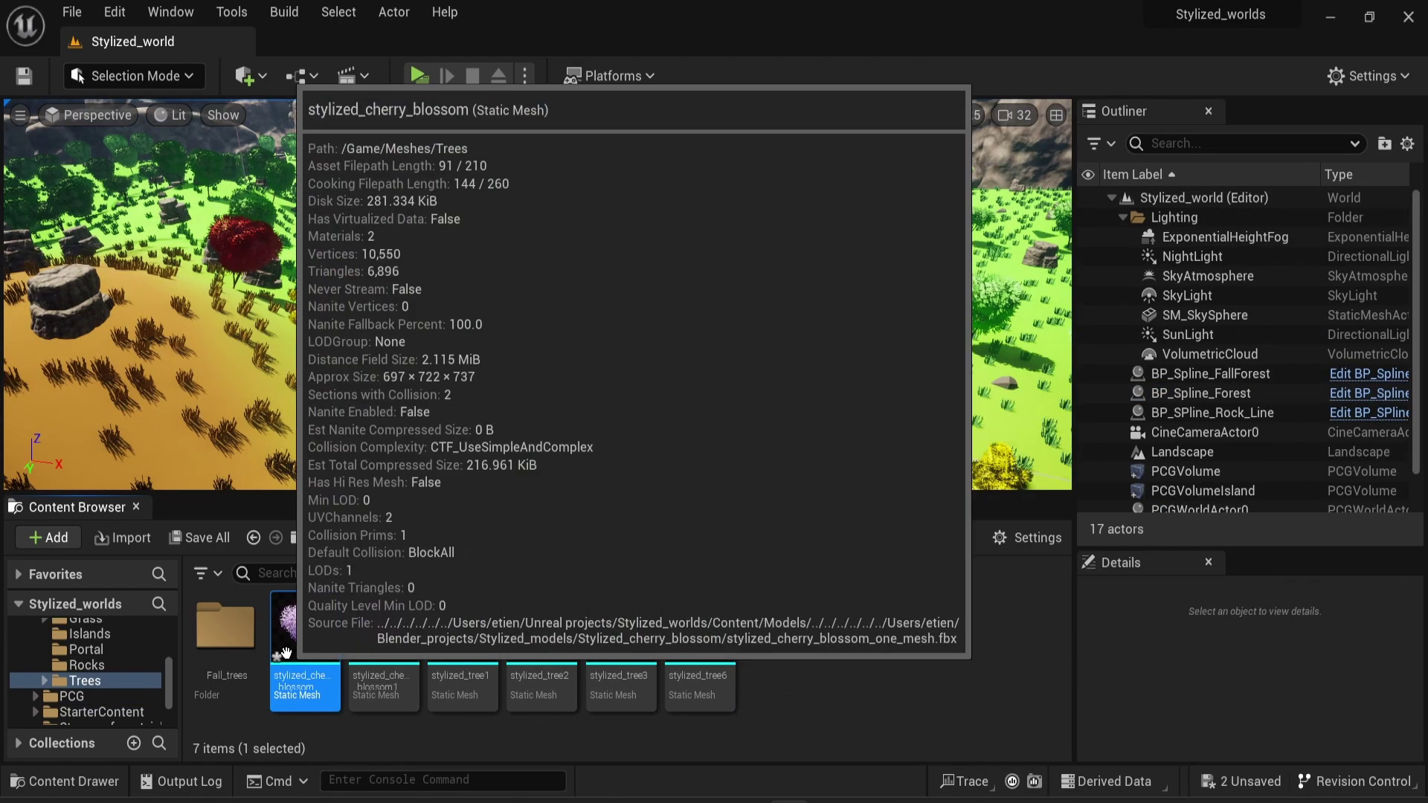
- Enable Nanite on the stylized_cherry_blossom mesh
right_click(305, 639)
mouse_move(429, 102)
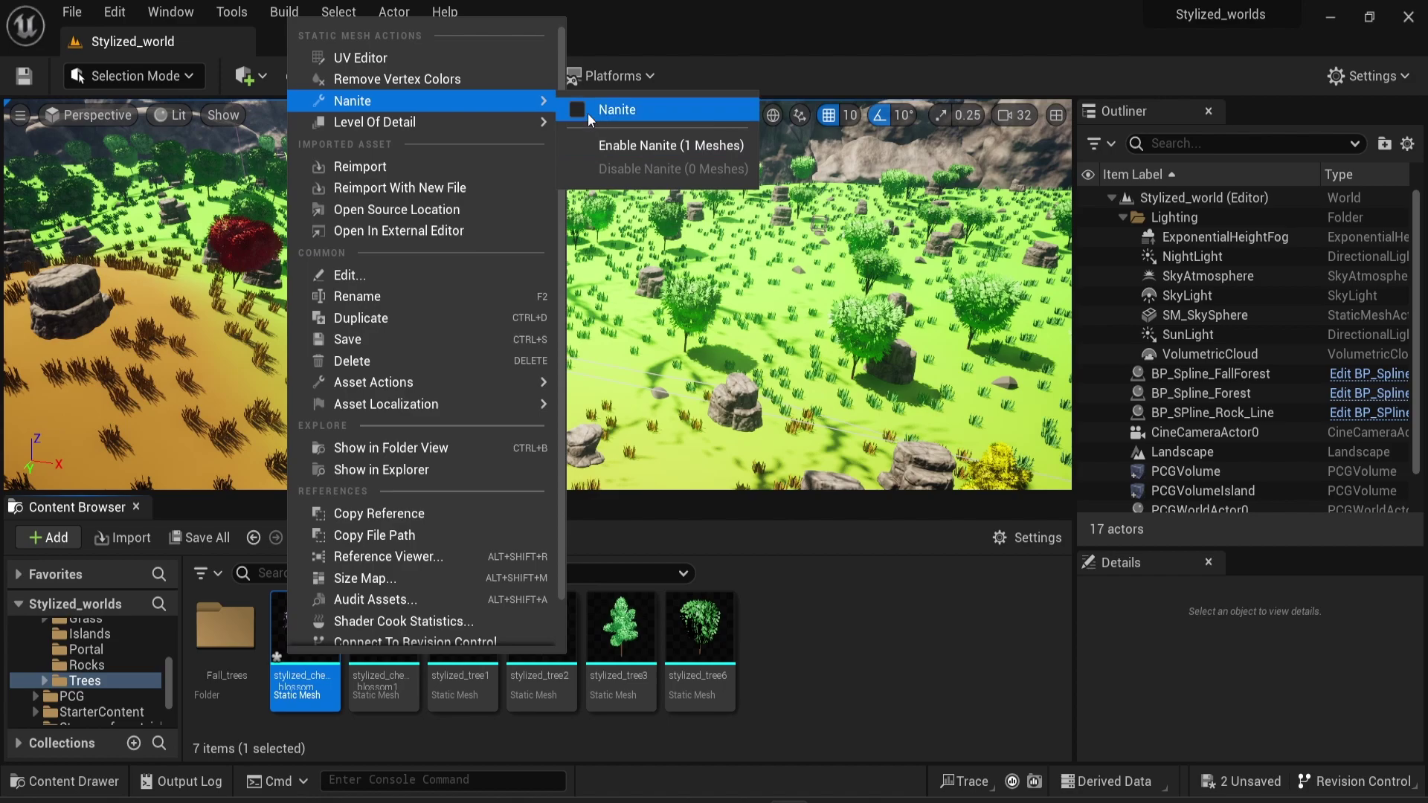
left_click(674, 145)
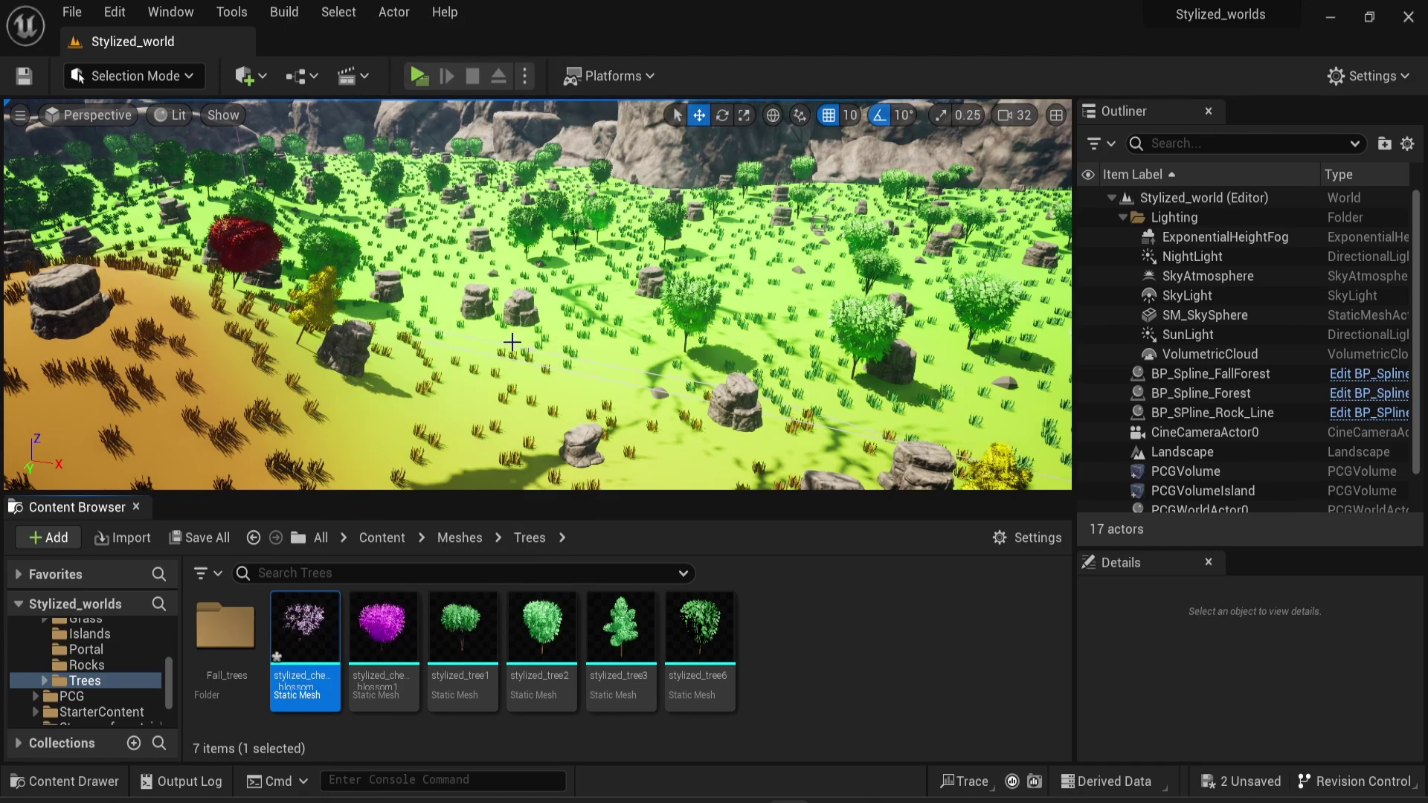
- Switch the viewport to the Nanite Visualization Overview
left_click(221, 122)
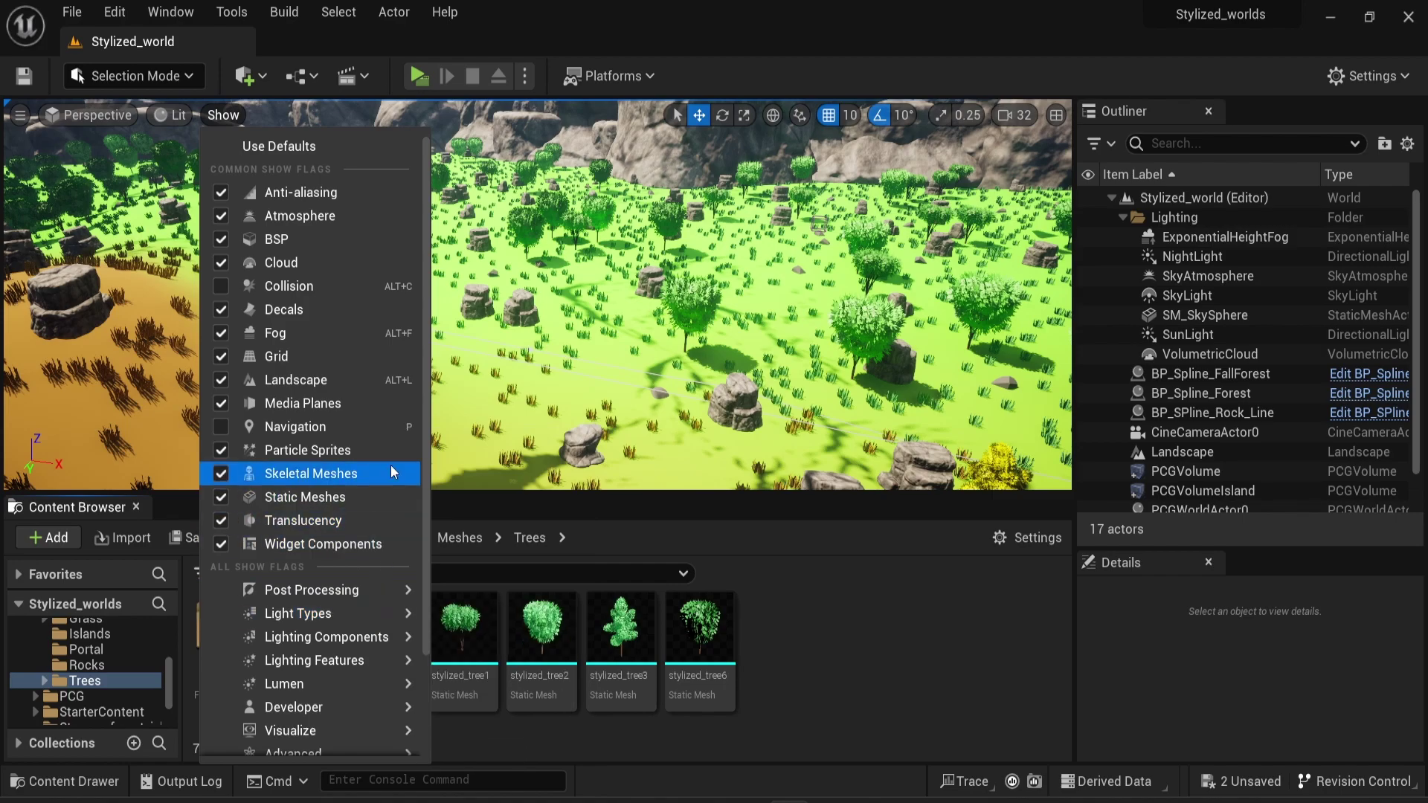
scroll(390, 477, "down", 3)
mouse_move(388, 519)
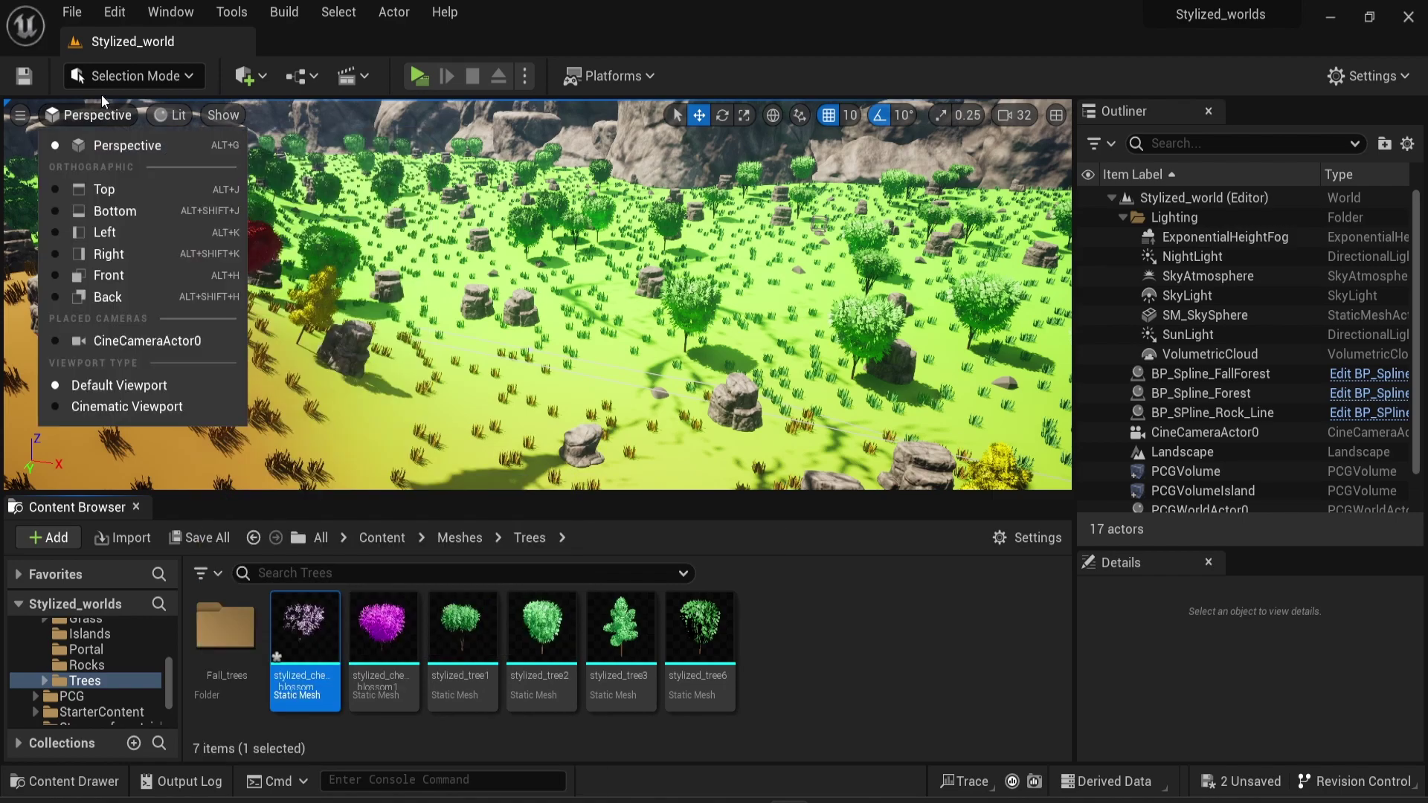
mouse_move(167, 113)
mouse_move(255, 430)
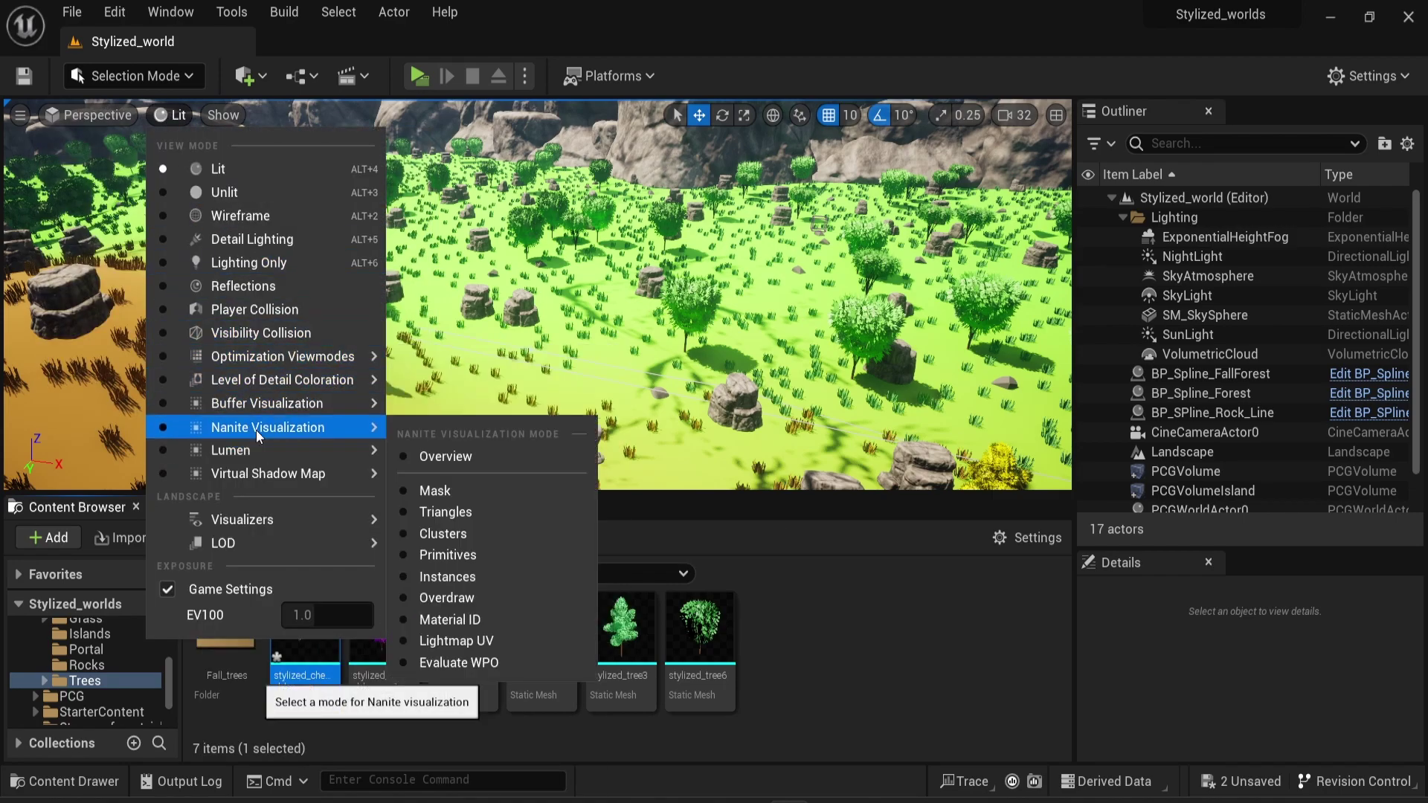
left_click(483, 461)
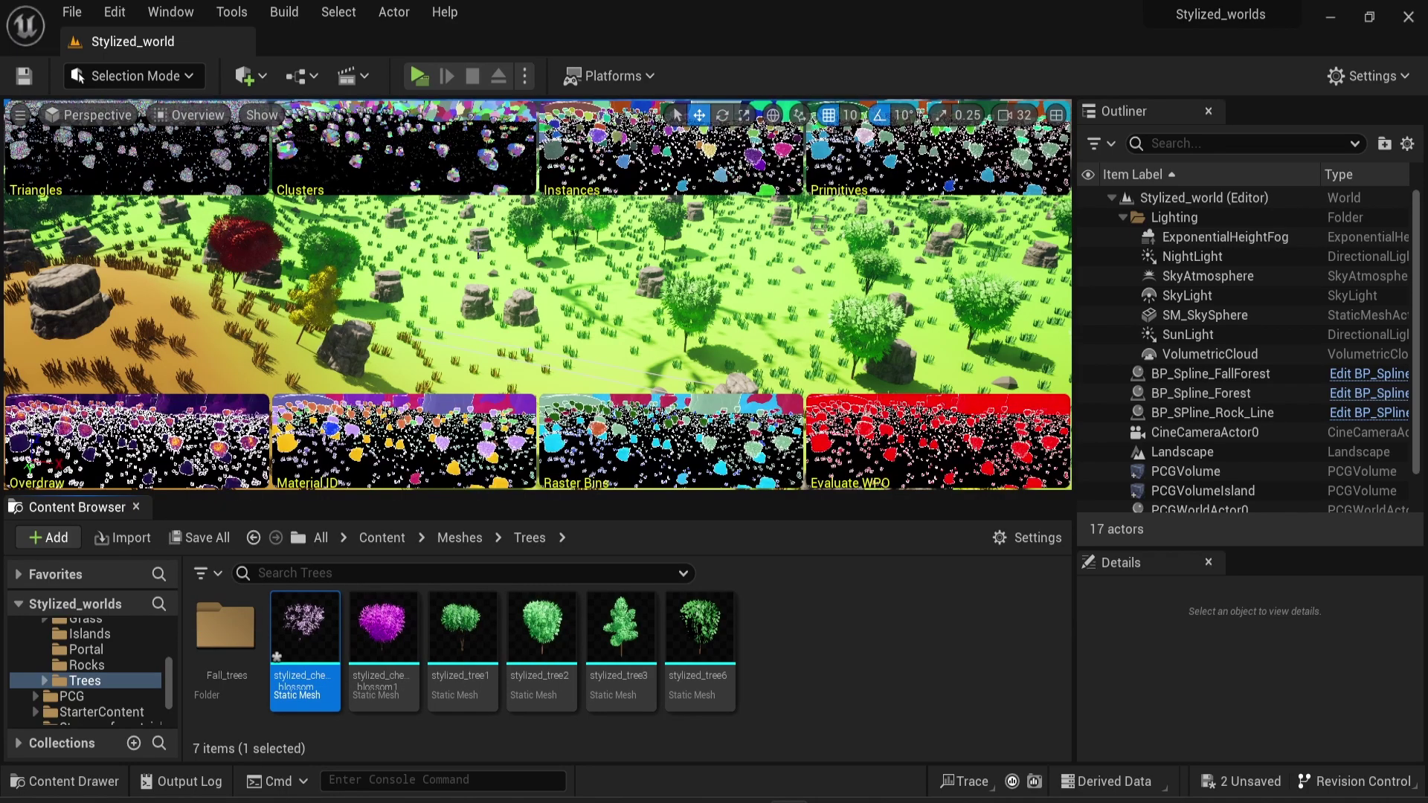
- Show the Nanite Triangles visualization and lower the camera among the rocks
left_click(158, 119)
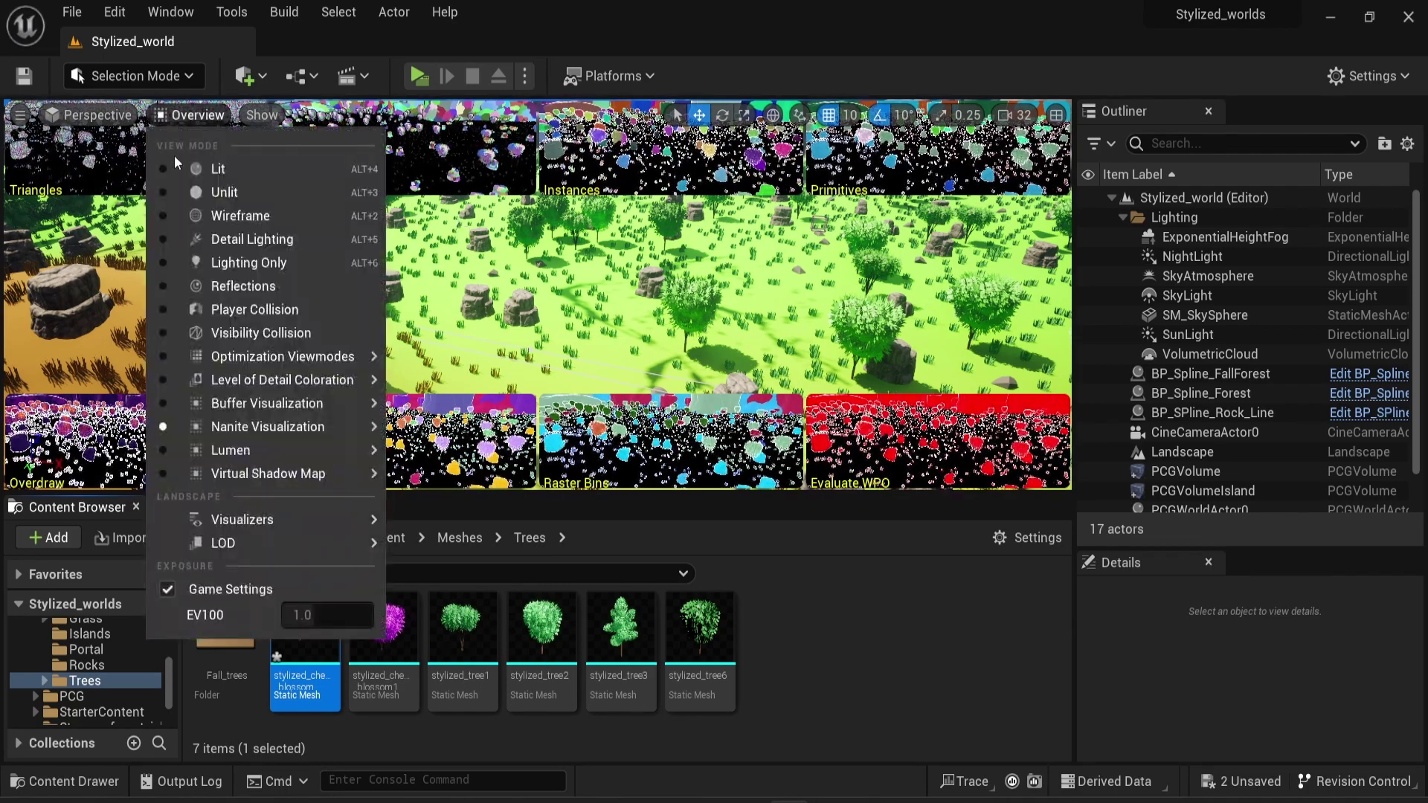
mouse_move(268, 426)
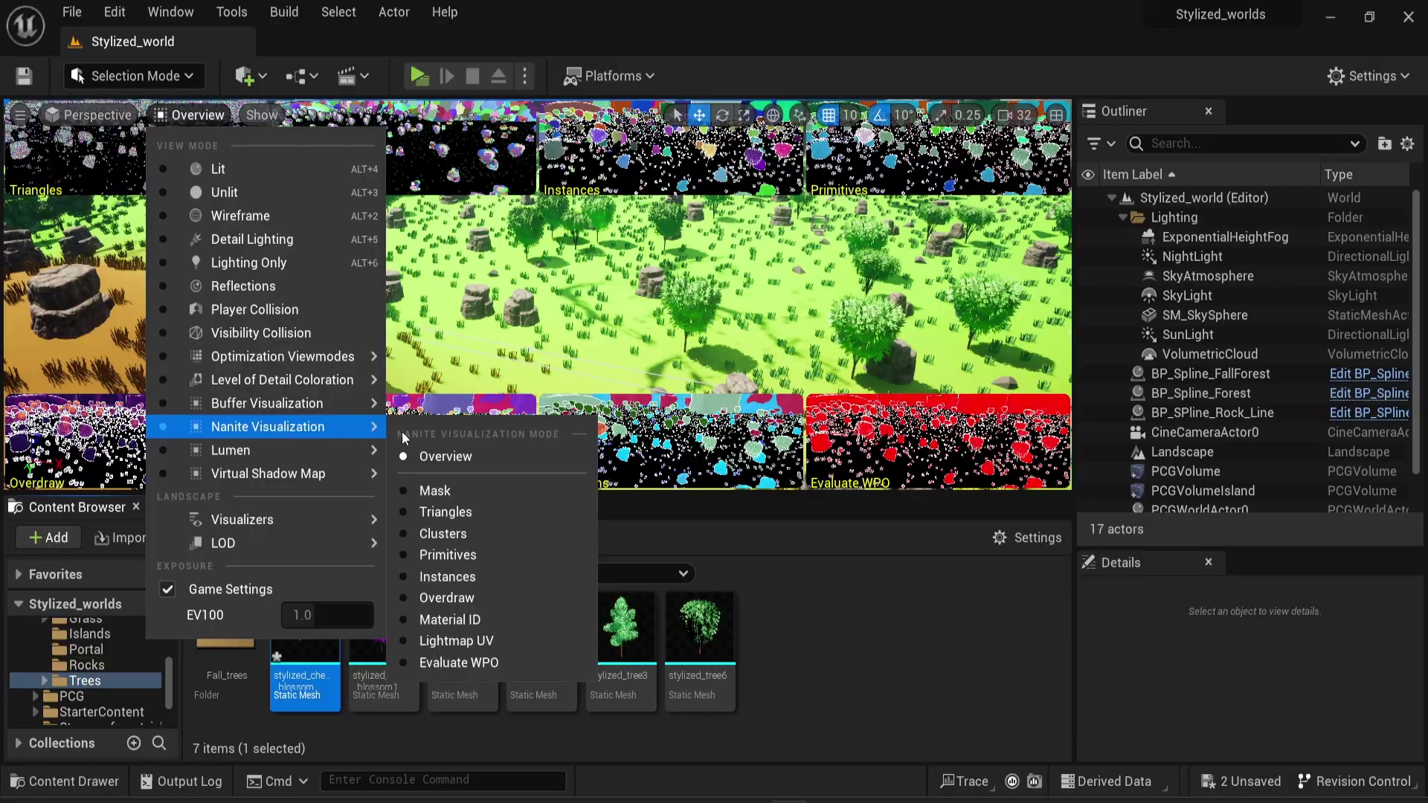
left_click(483, 511)
right_click_drag(491, 425, 781, 266)
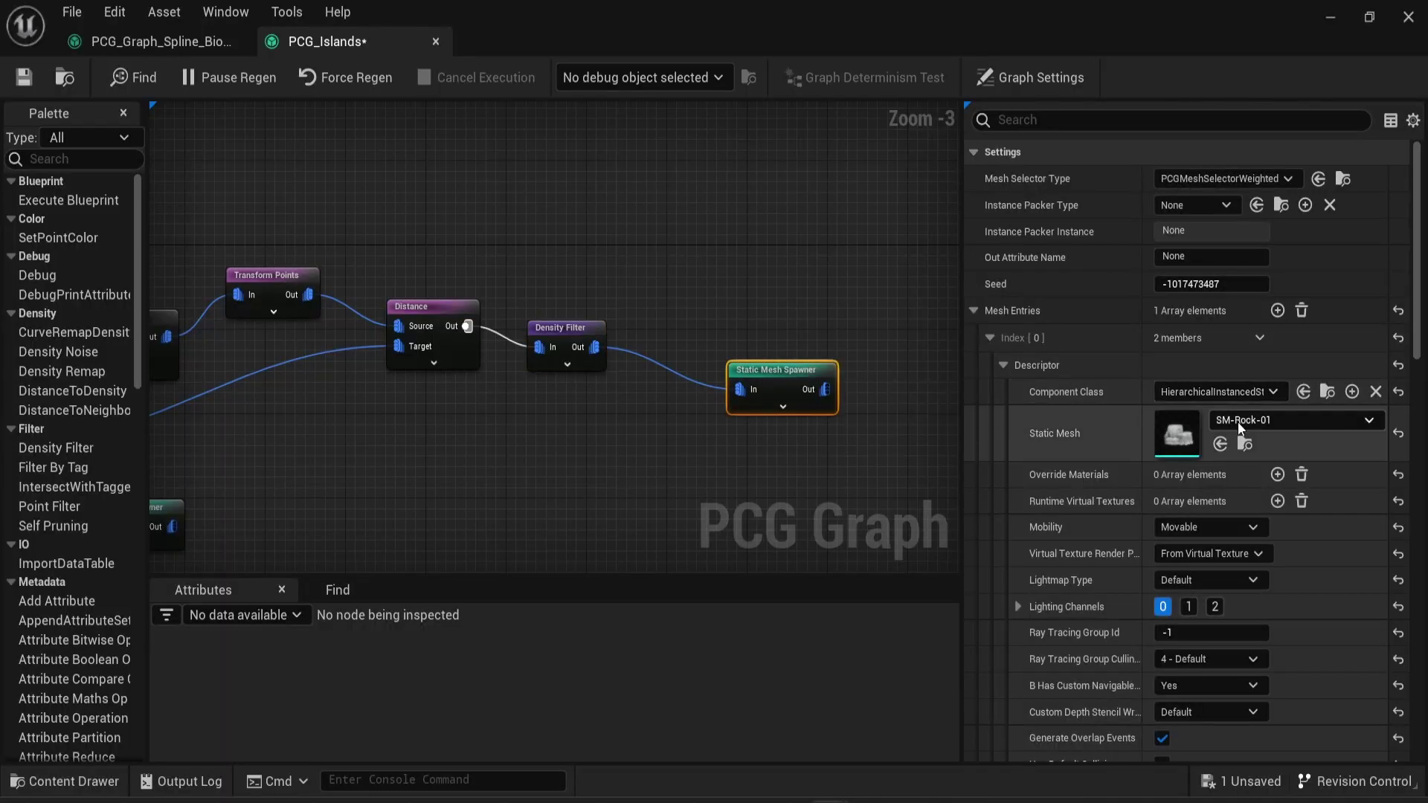
- Save the PCG_Islands graph and minimize its editor window
left_click(747, 246)
key("ctrl+s")
left_click(1330, 17)
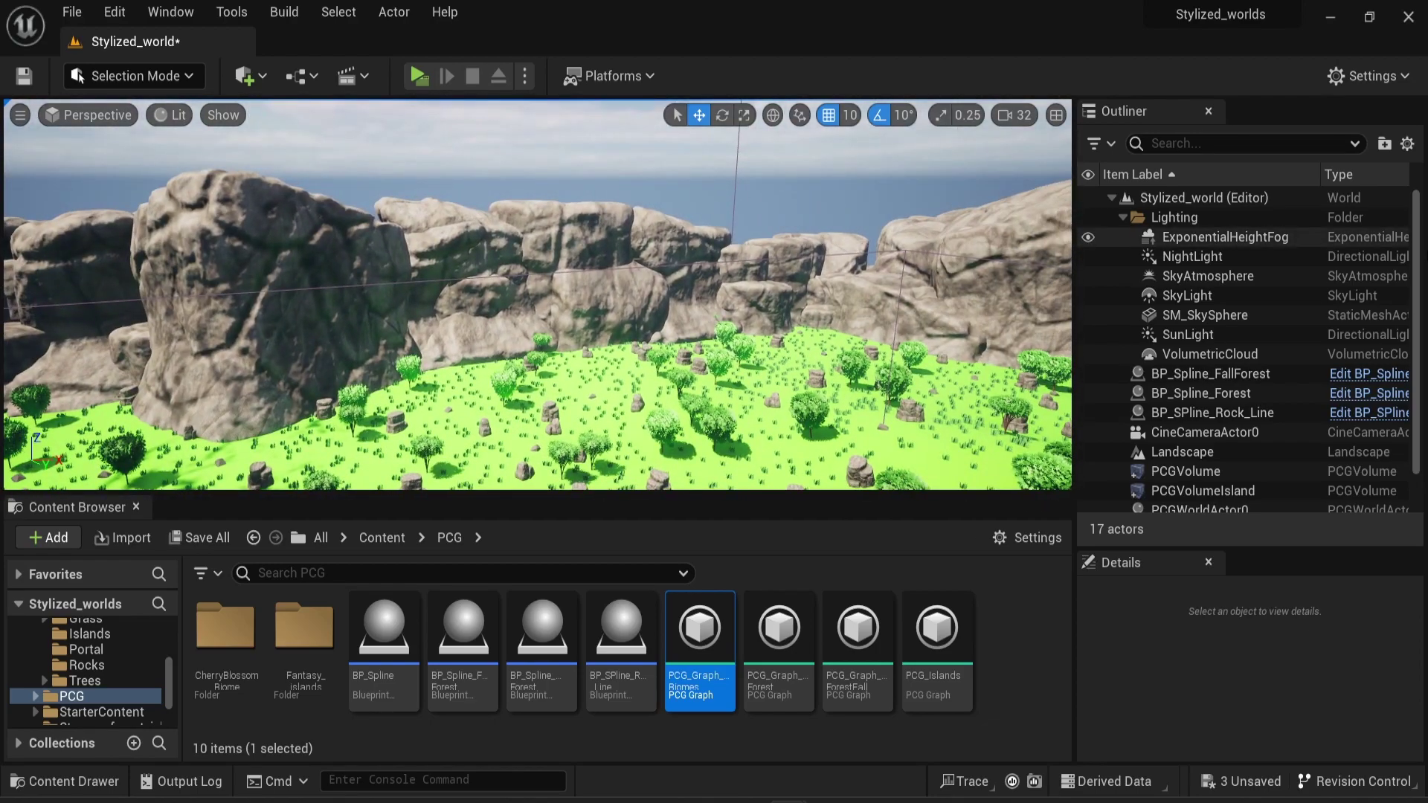
- Select BP_SPline_Rock_Line in the Outliner and frame it in the viewport
scroll(1269, 424, "down", 2)
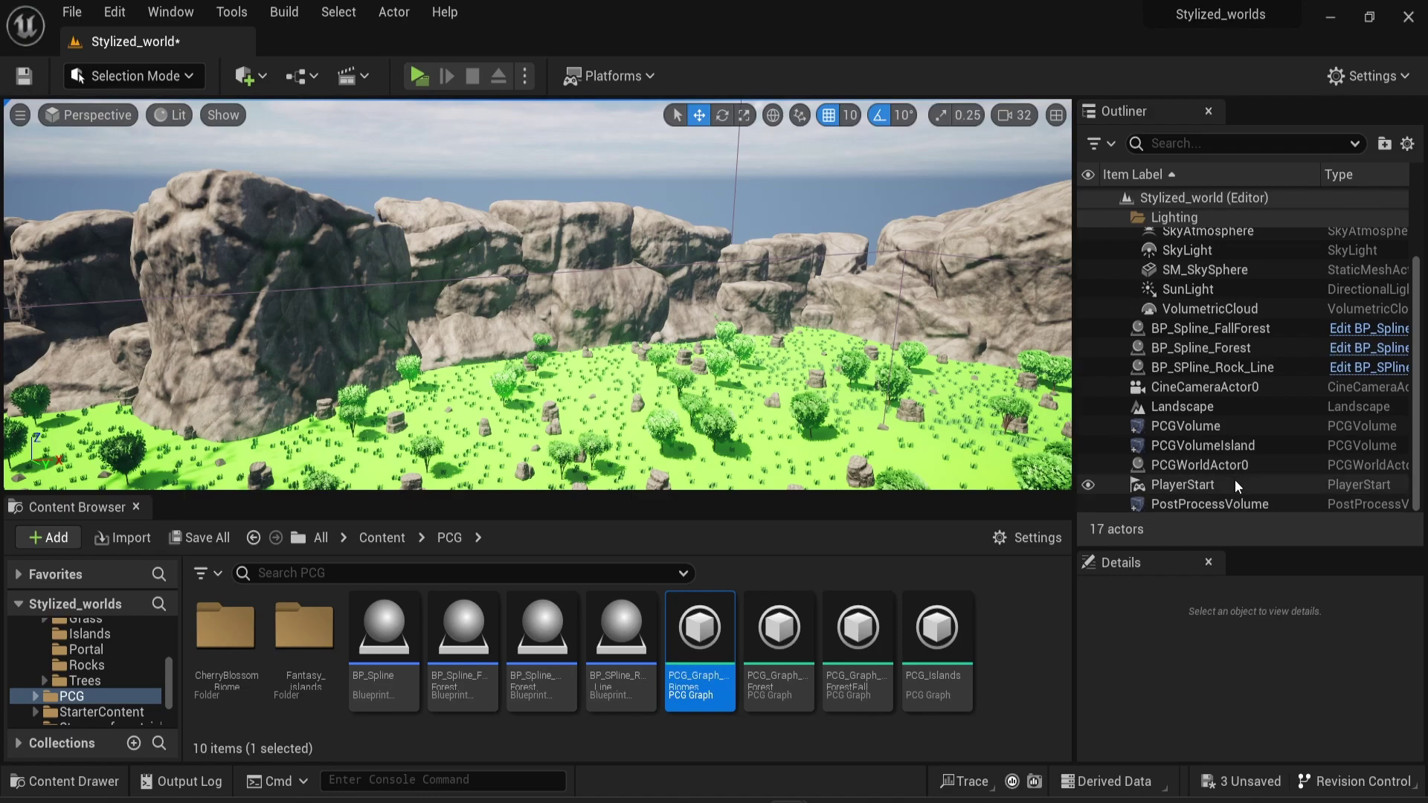
left_click(1253, 368)
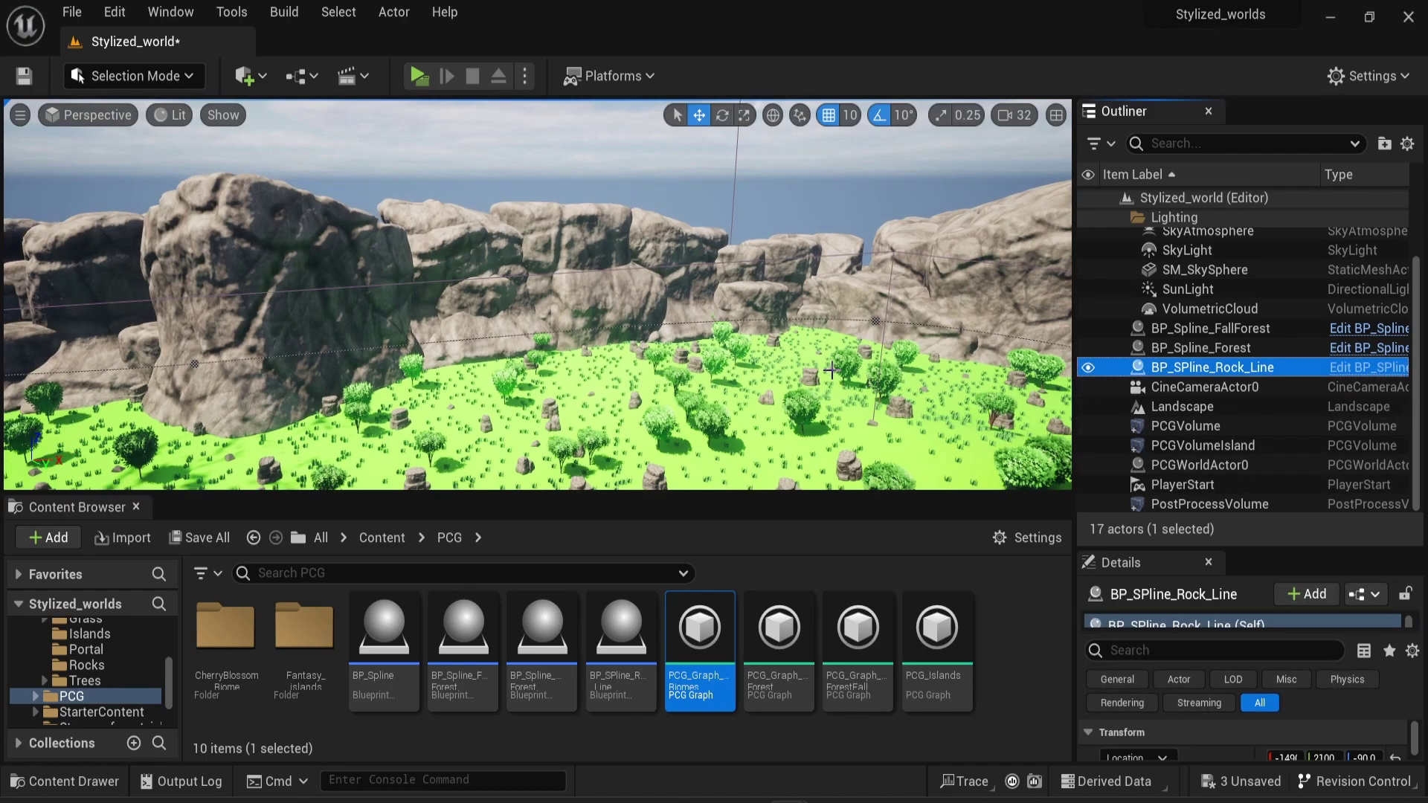
key("f")
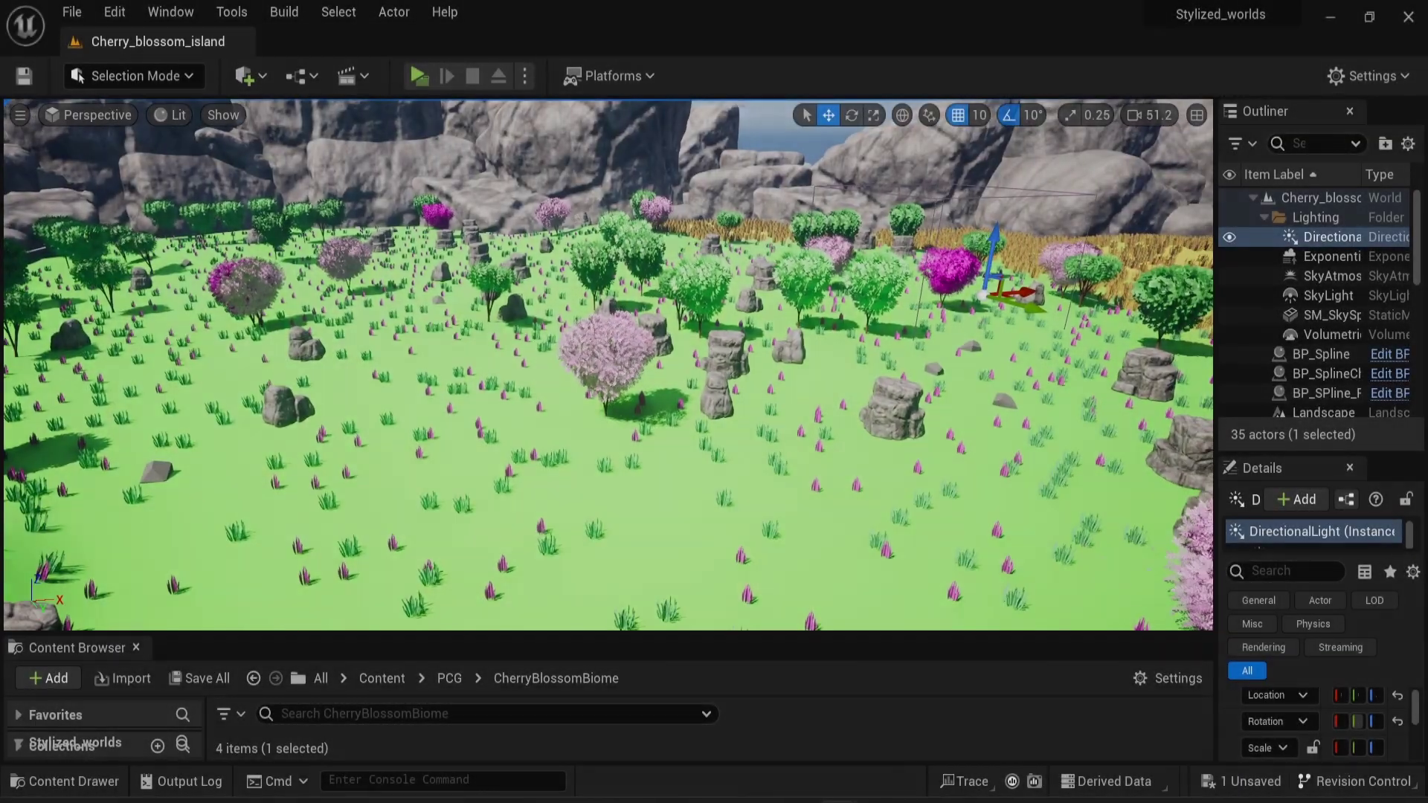
- Fly the viewport camera toward the directional light and through the cherry blossom island
key("f")
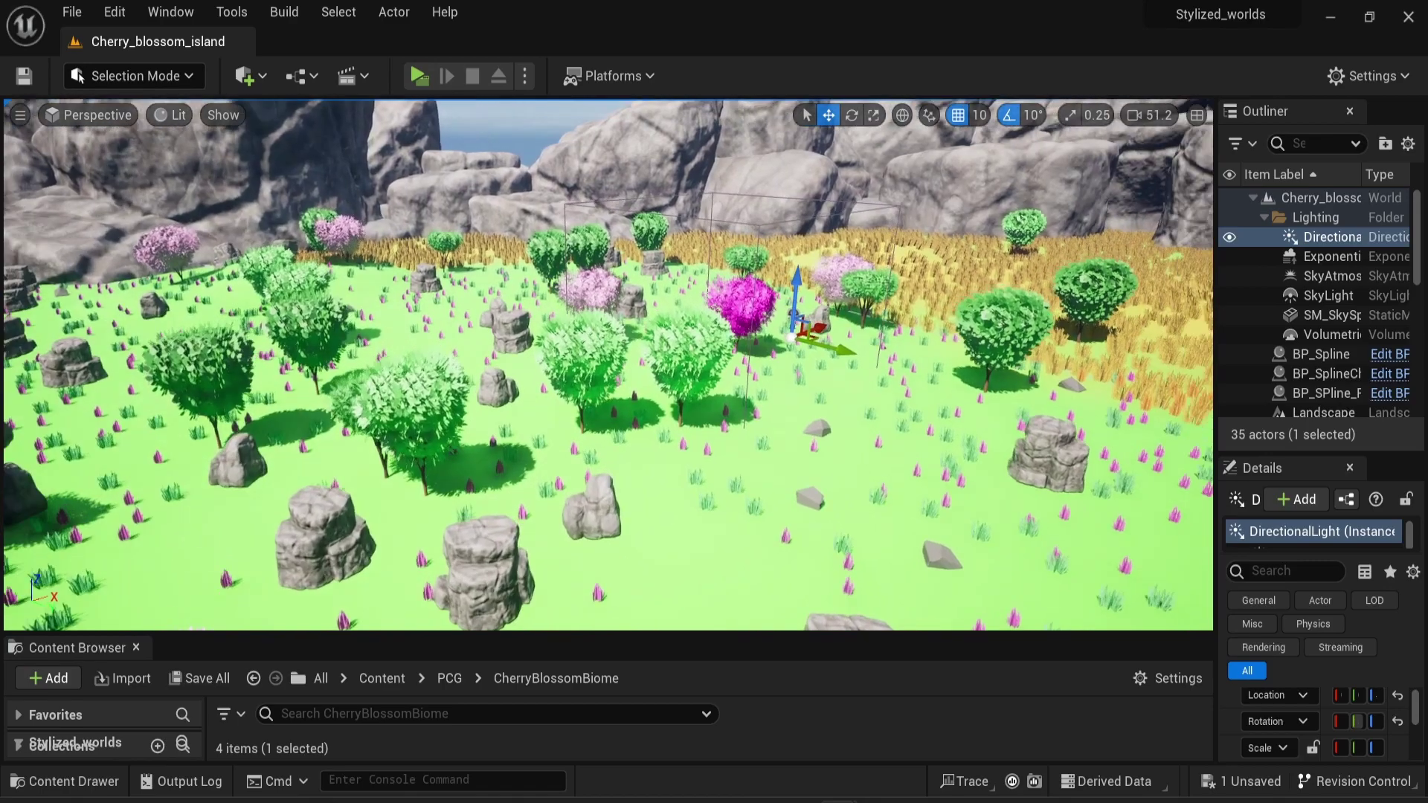